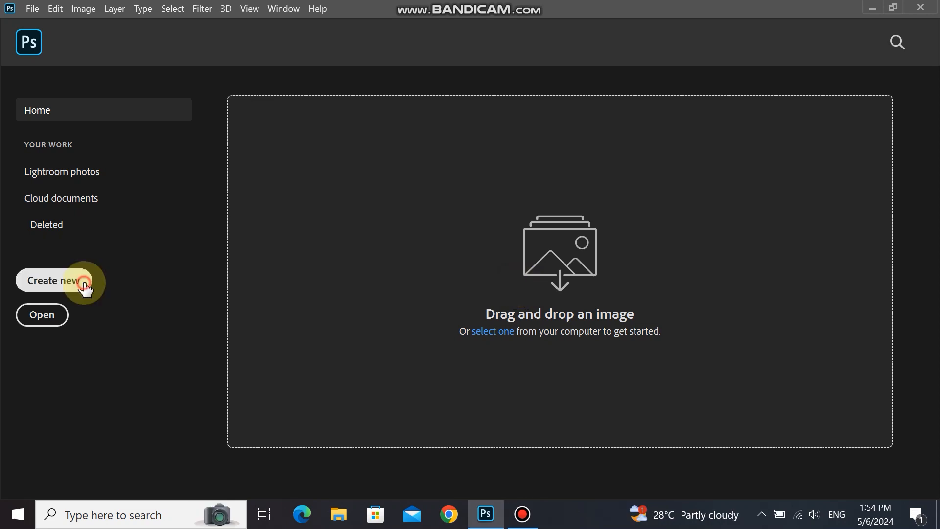
Create a new 3000 x 3000 px document at 72 ppi in RGB Color with a white background
left_click(81, 283)
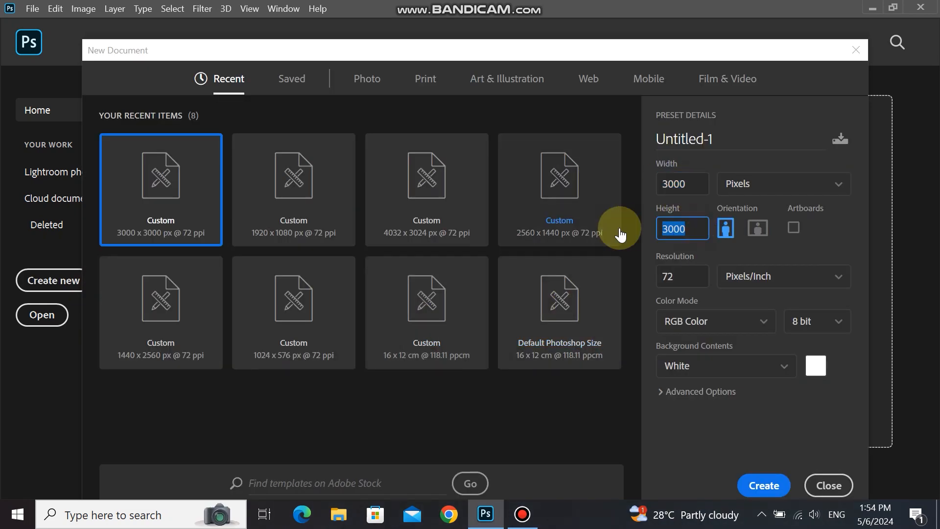
left_click(762, 486)
left_click(33, 9)
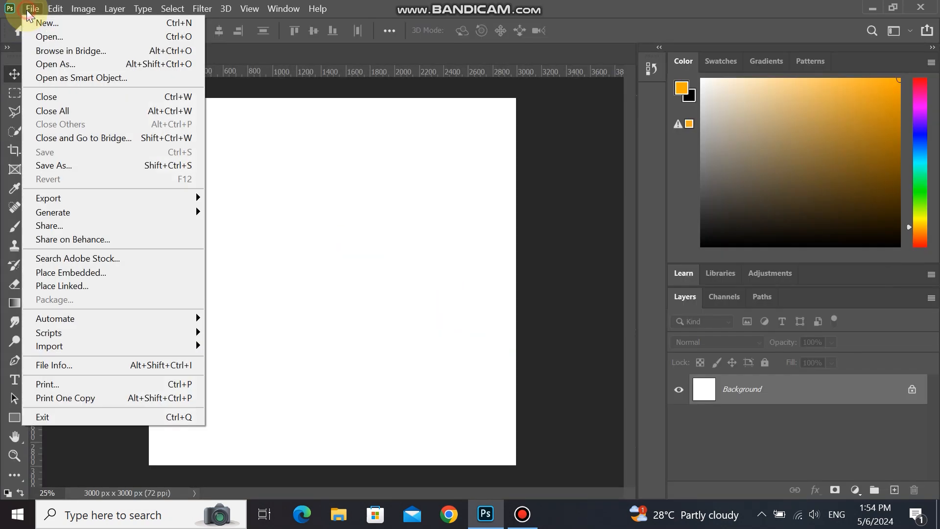
left_click(363, 89)
scroll(369, 266, "down", 1)
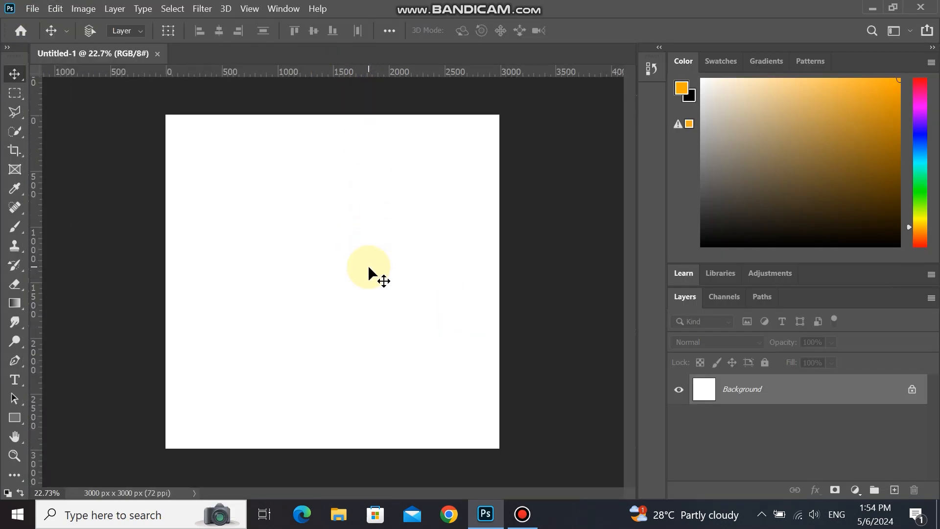
Set the foreground colour to 000000 and fill the background layer with it
left_click(684, 94)
type("000000")
left_click(883, 175)
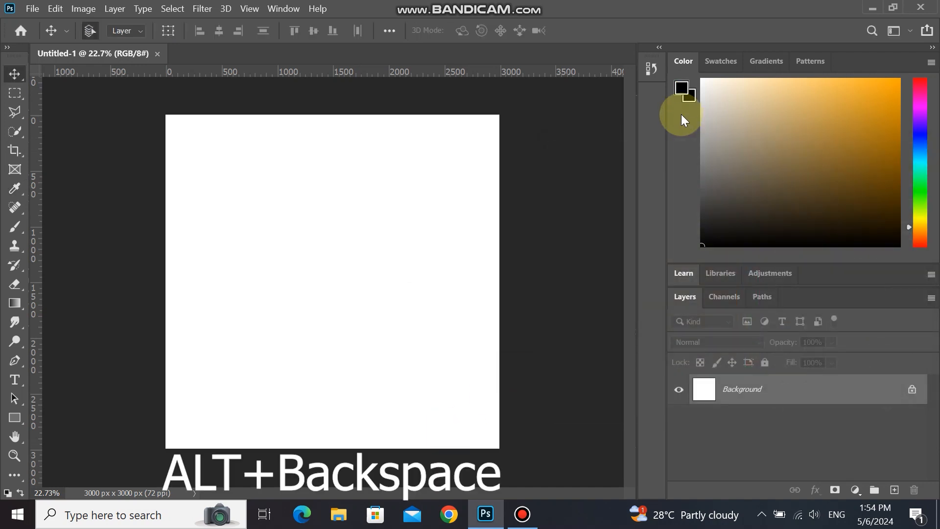
key("alt+BackSpace")
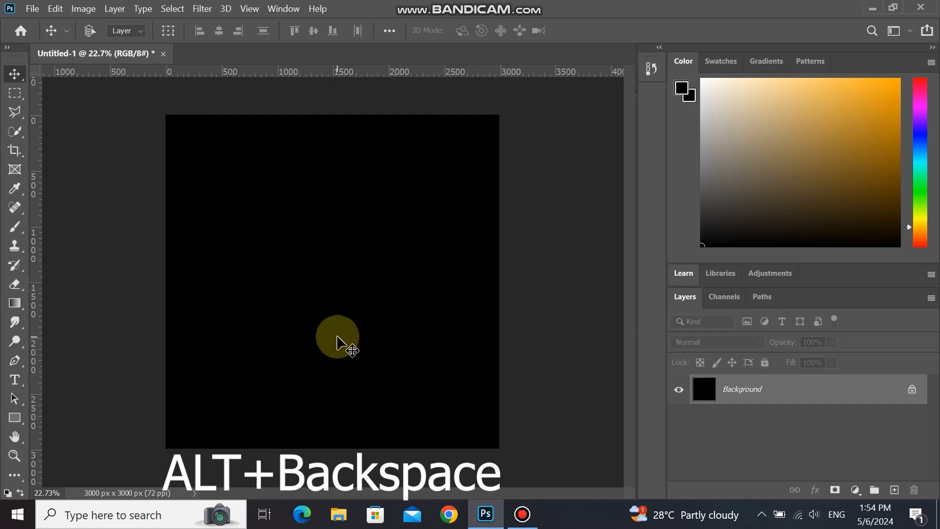
Add the text "hp" in white on the canvas, using the FONTSPRING DEMO - Integral CF Demi Bold font
left_click(14, 379)
left_click(211, 31)
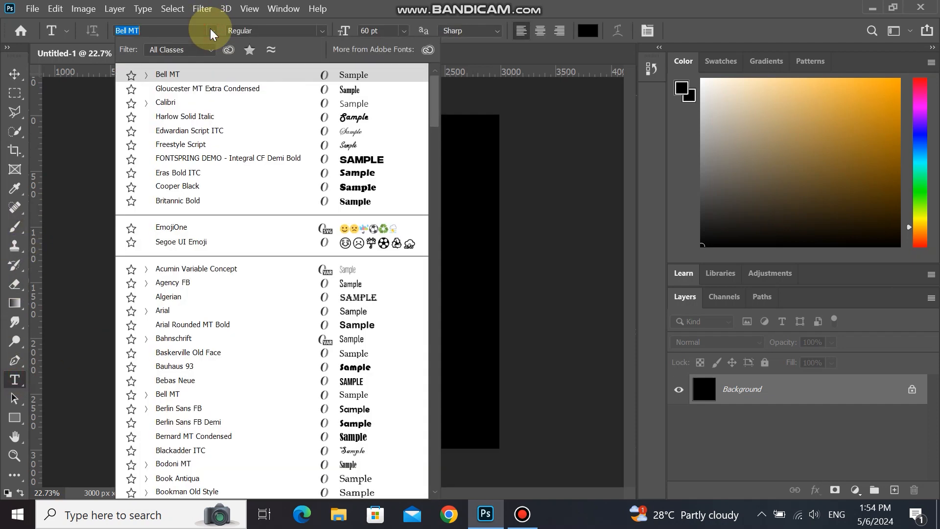
left_click(216, 162)
left_click(588, 30)
left_click(904, 176)
left_click(235, 269)
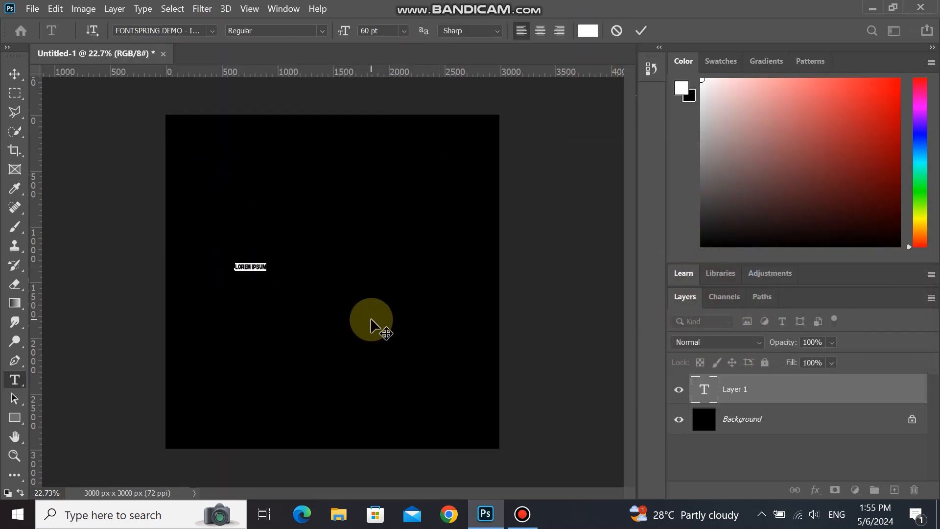
left_click(641, 30)
Transform the HP text to about 3475% width and 1693% height, skewed horizontally about -6.8°, and centre it vertically on the canvas
key("ctrl+t")
left_click_drag(245, 264, 337, 219)
left_click_drag(305, 285, 389, 275)
left_click_drag(420, 224, 428, 212)
left_click_drag(388, 264, 406, 279)
left_click_drag(446, 225, 457, 214)
left_click_drag(420, 299, 420, 304)
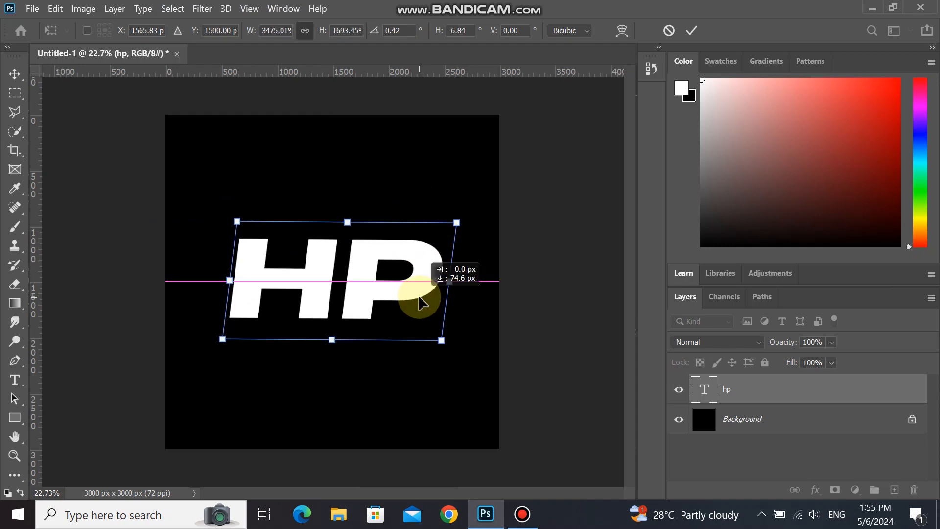
left_click(691, 31)
Rasterize the hp text layer and copy the letter H onto its own layer
scroll(399, 269, "down", 1)
key("ctrl+plus")
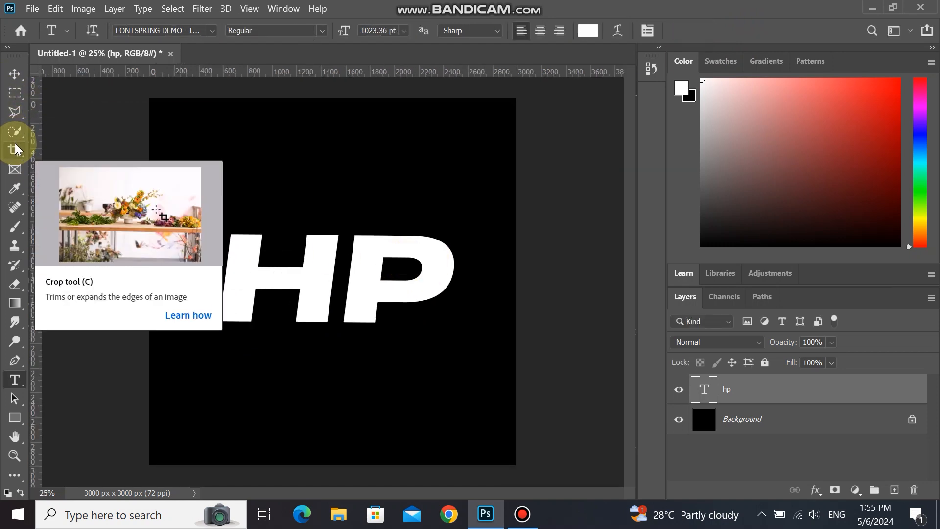
left_click(15, 93)
right_click(830, 401)
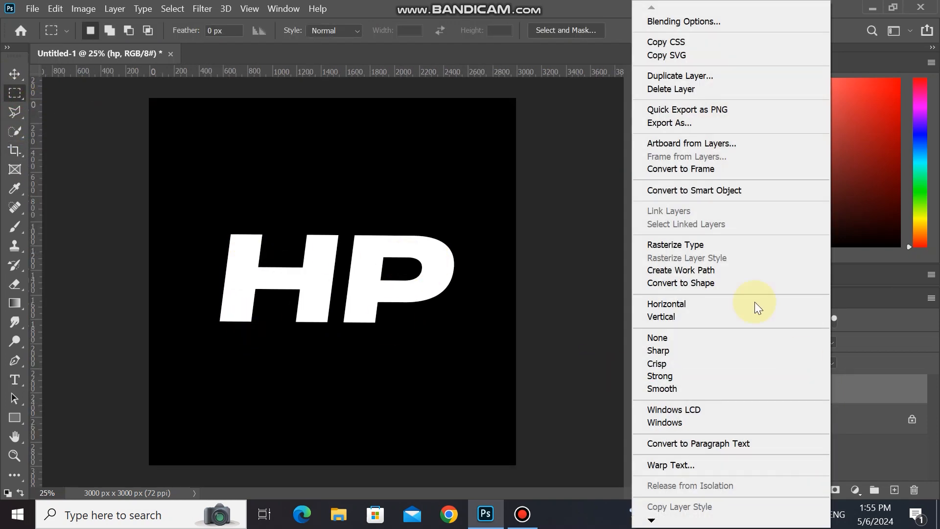
left_click(705, 245)
left_click_drag(225, 225, 341, 333)
key("ctrl+j")
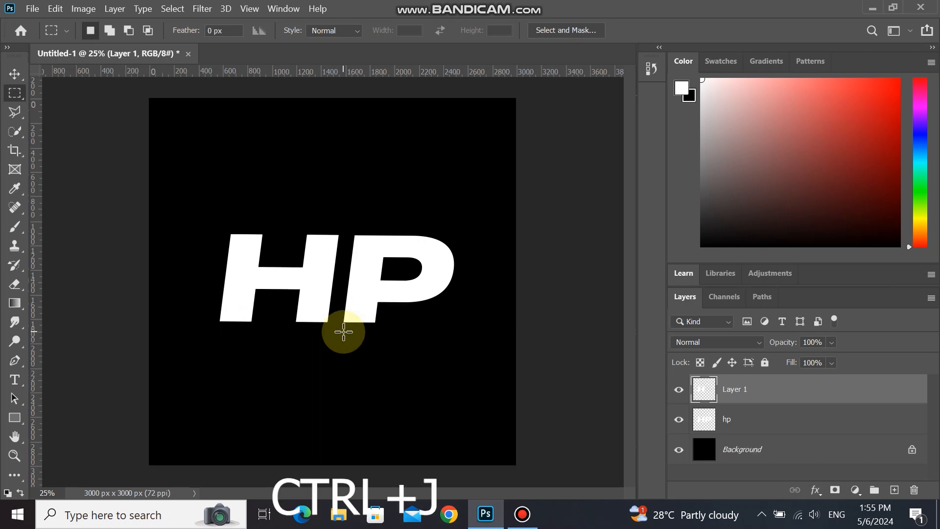
Copy the letter P from the hp layer onto its own layer, then delete the original hp layer
left_click(782, 422)
left_click_drag(342, 230, 460, 331)
key("ctrl+j")
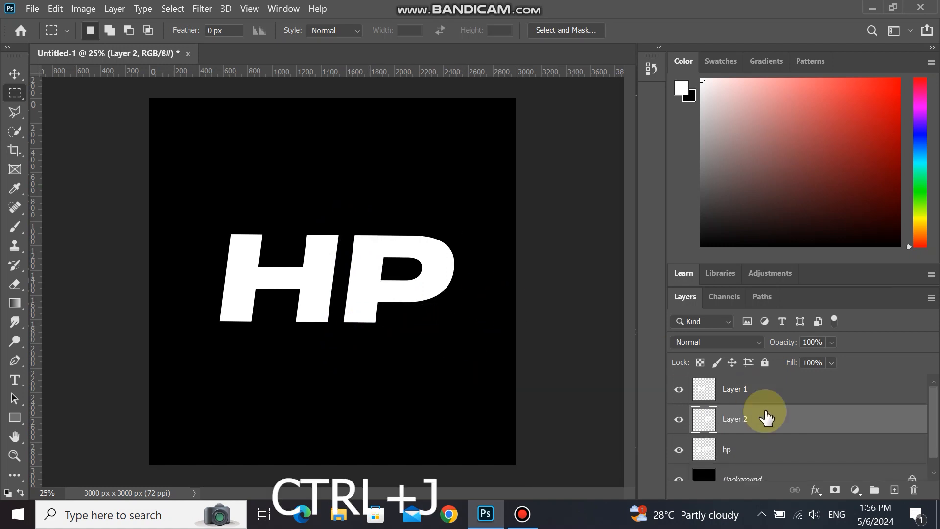
left_click(775, 449)
key("Delete")
left_click(679, 419)
left_click(679, 419)
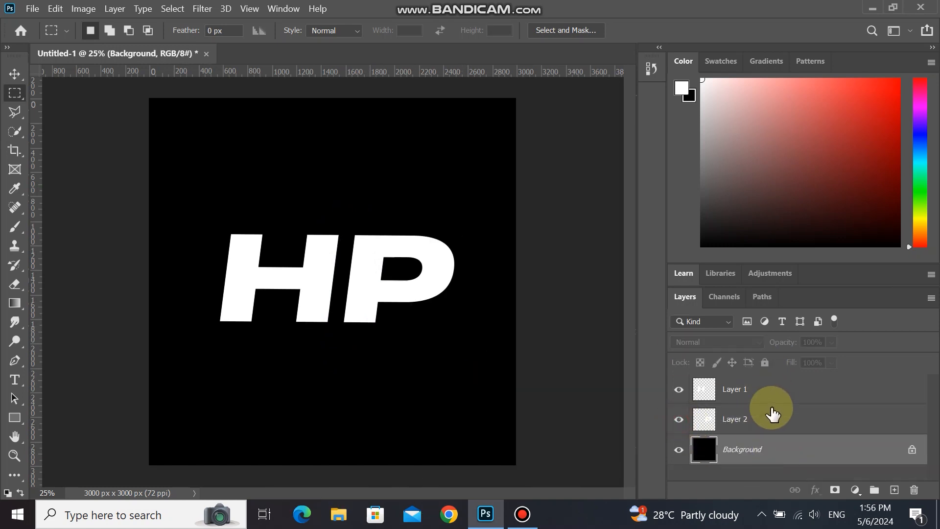
Apply an orange Color Overlay at 100% opacity with Normal blending to the letter P's layer
left_click(761, 397)
left_click(734, 422)
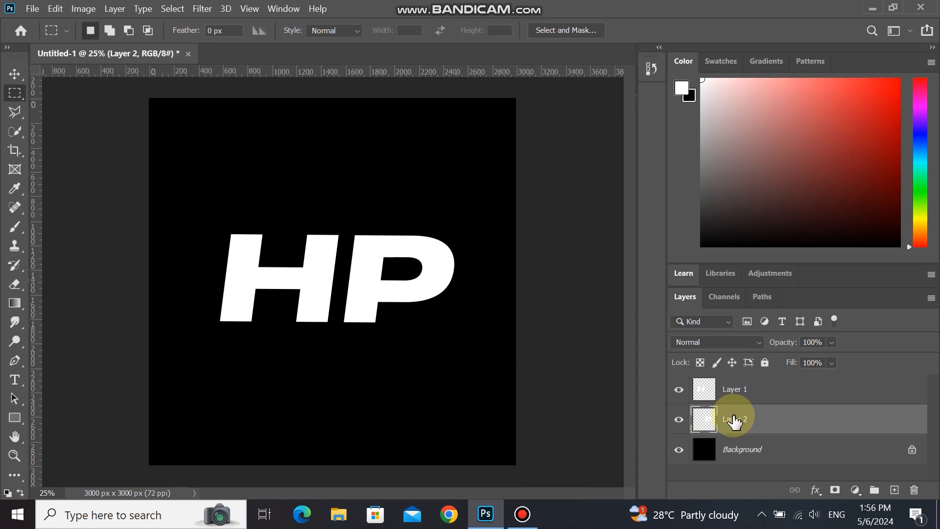
left_click(677, 419)
left_click(677, 420)
right_click(807, 420)
left_click(652, 18)
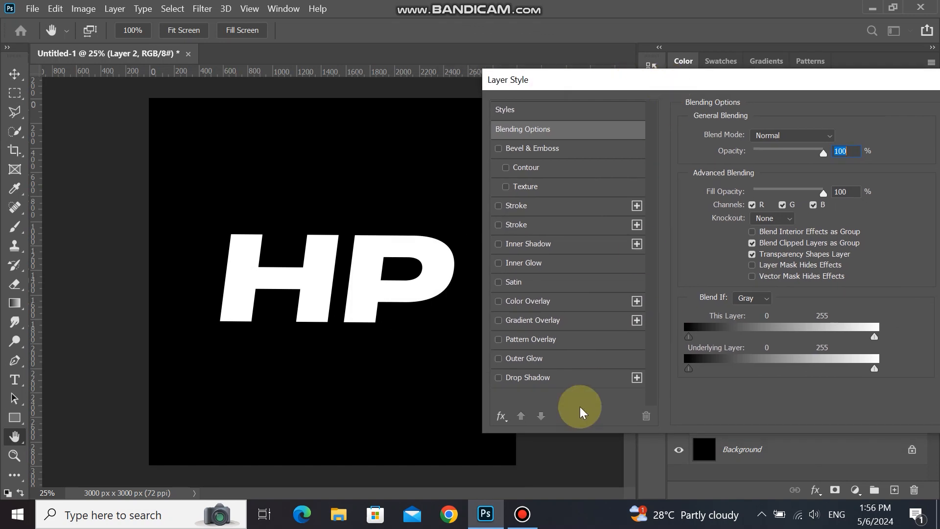
left_click(531, 301)
left_click_drag(848, 83, 724, 82)
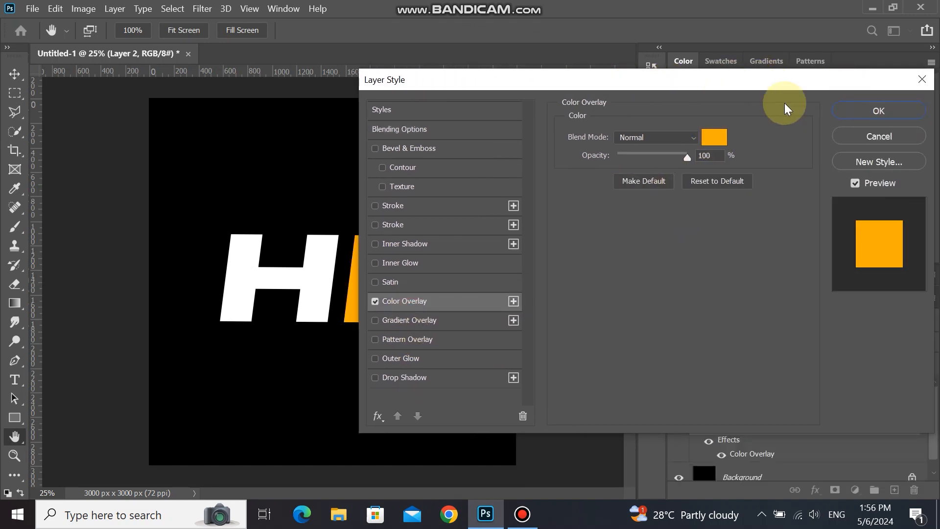
left_click(878, 116)
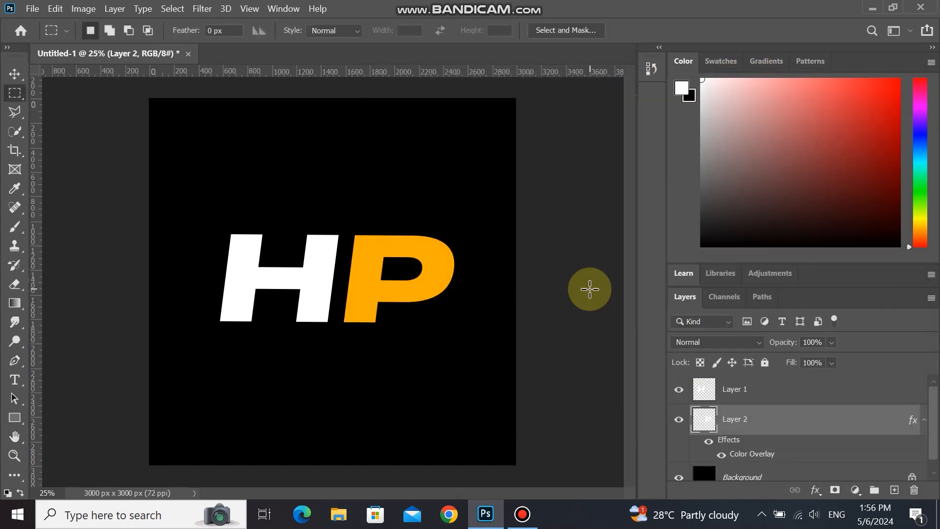
Outline the H's crossbar with the Polygonal Lasso on its layer and delete it, leaving two separate slanted stems
left_click(738, 401)
scroll(269, 293, "up", 4)
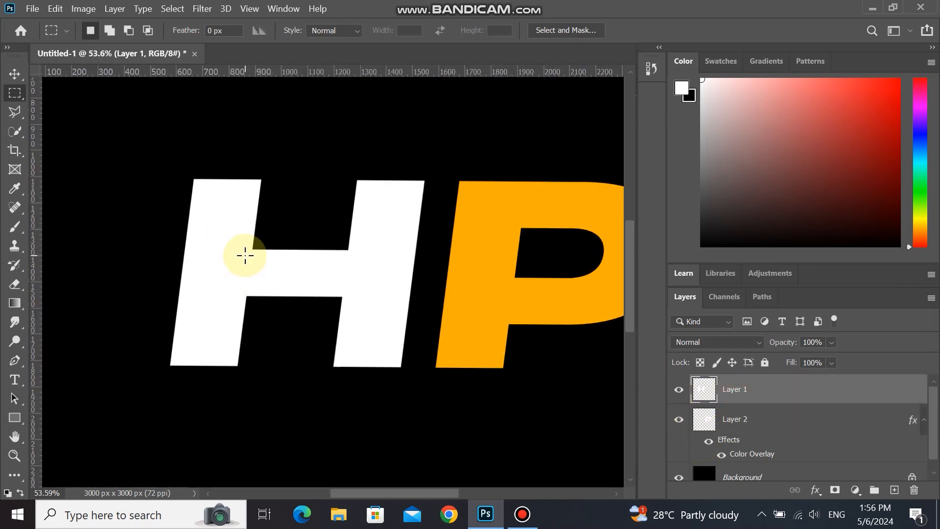
left_click(15, 112)
scroll(272, 236, "up", 6)
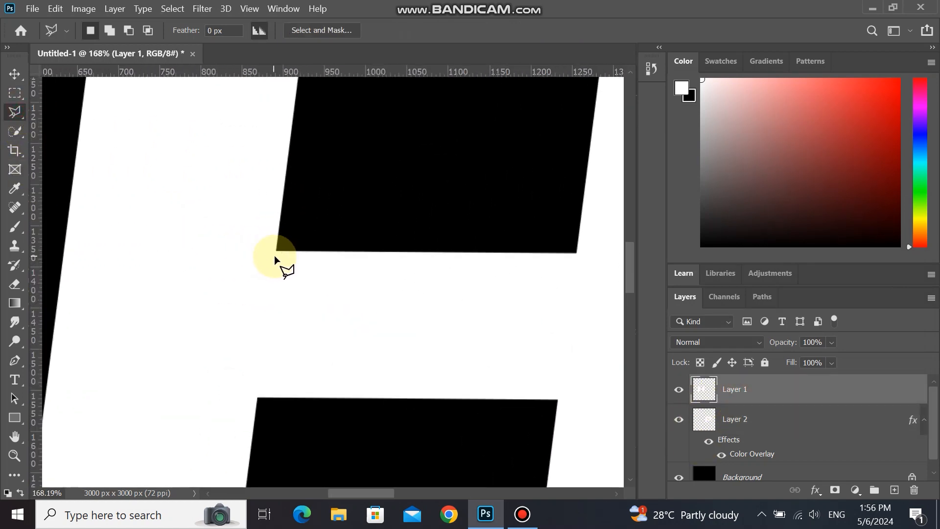
left_click(276, 245)
left_click(257, 403)
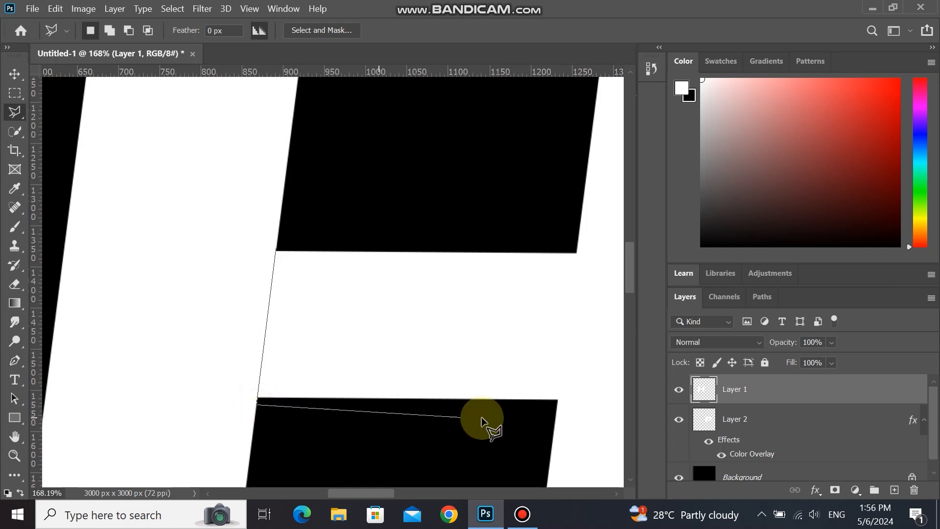
left_click(557, 406)
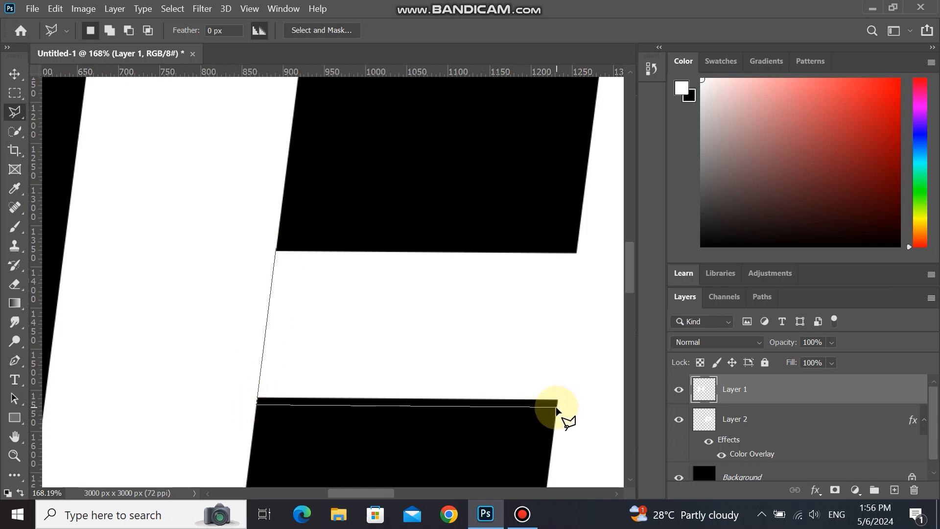
left_click(576, 251)
left_click(277, 250)
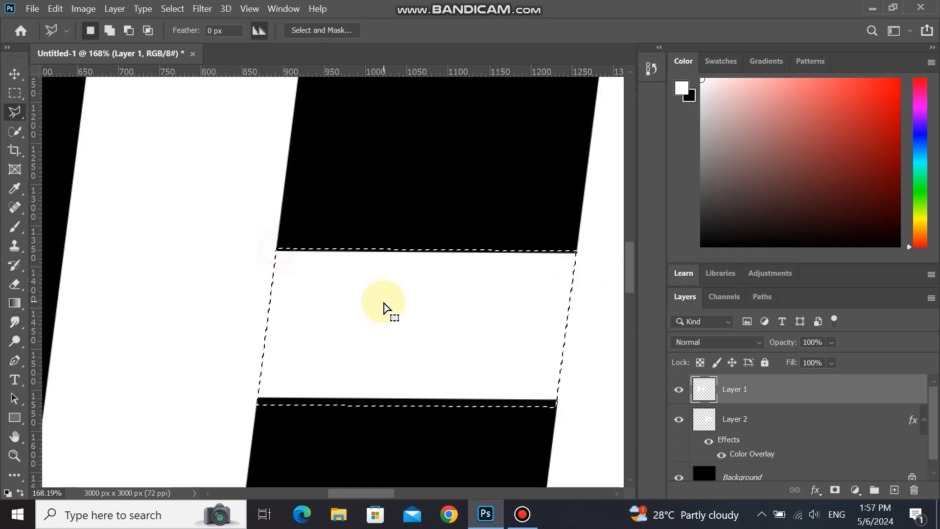
scroll(386, 312, "down", 1)
key("Delete")
key("ctrl+d")
key("v")
scroll(294, 380, "down", 6)
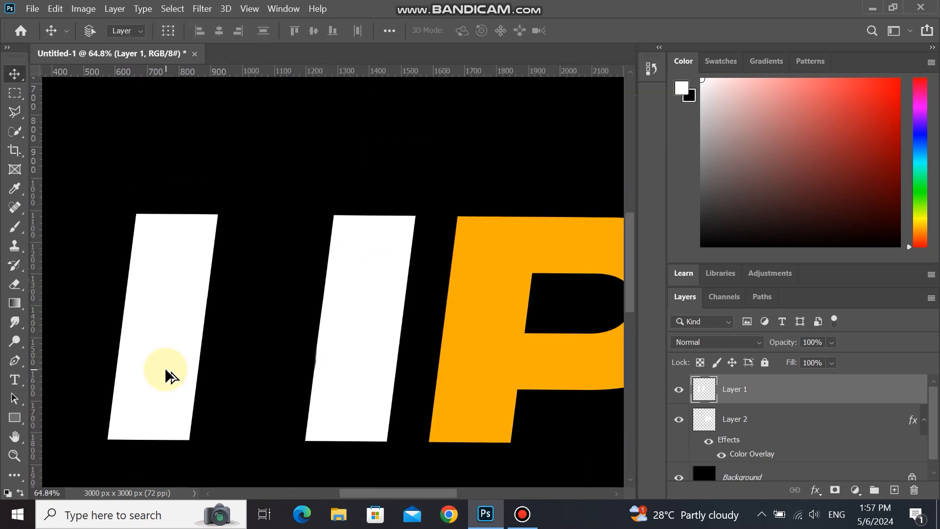
scroll(284, 409, "down", 4)
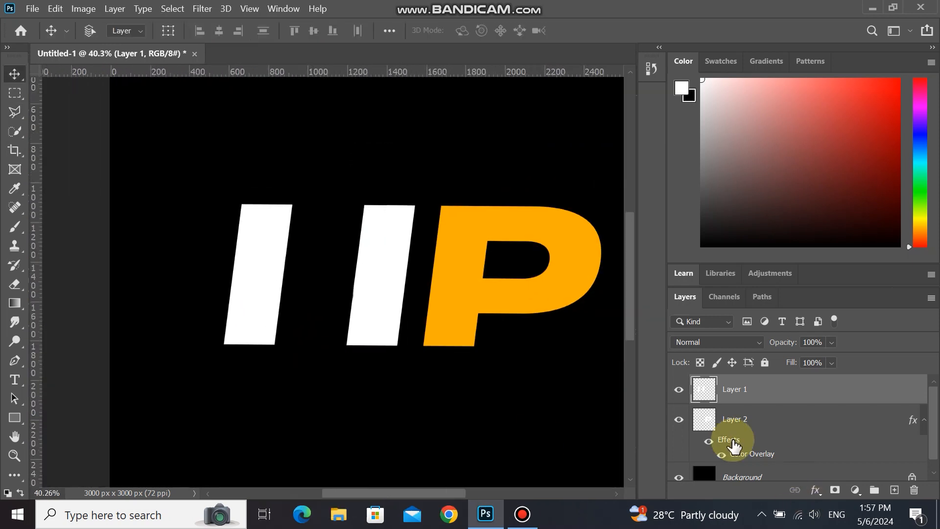
Copy the H's left stem onto its own layer and delete that stem from the original H layer
left_click(678, 390)
left_click(678, 390)
left_click(15, 94)
left_click_drag(236, 183, 301, 358)
key("ctrl+j")
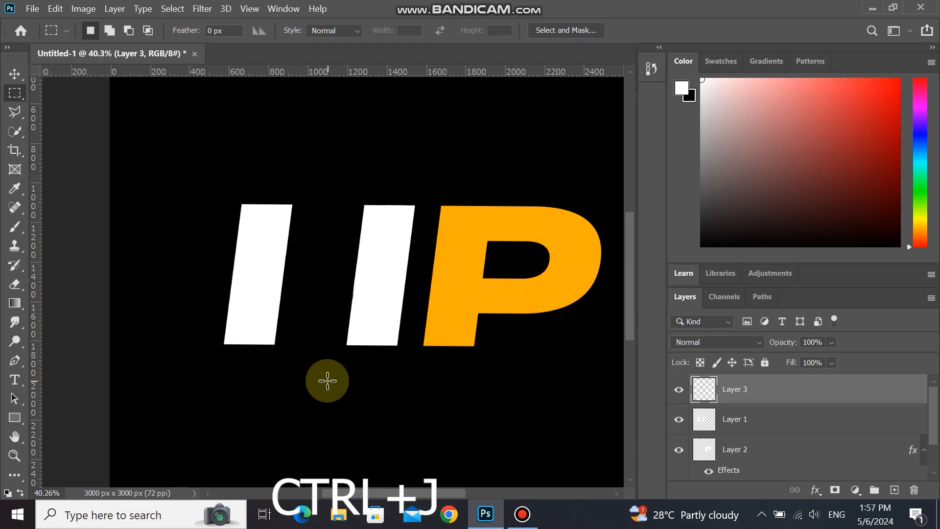
left_click(730, 420)
left_click_drag(228, 197, 302, 350)
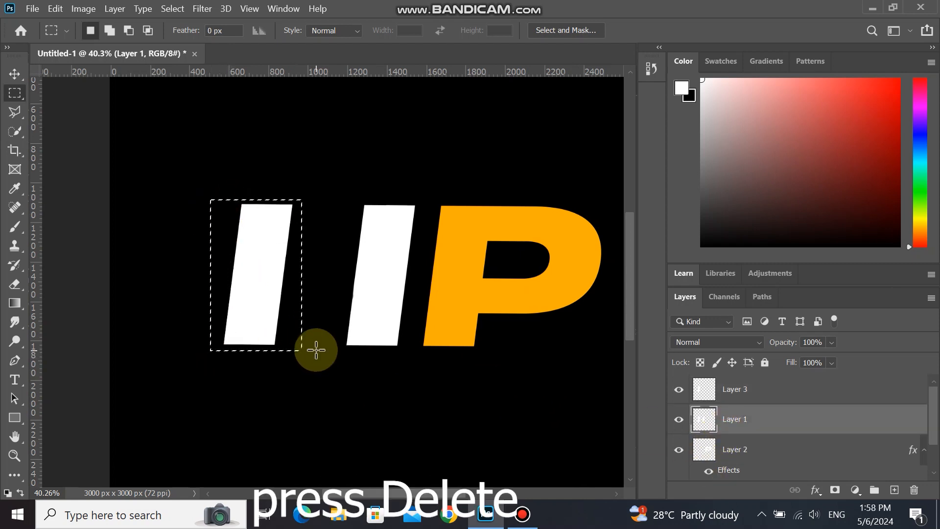
Move the H's left stem to the right and place its right stem close beside the P with a narrow gap
left_click(752, 392)
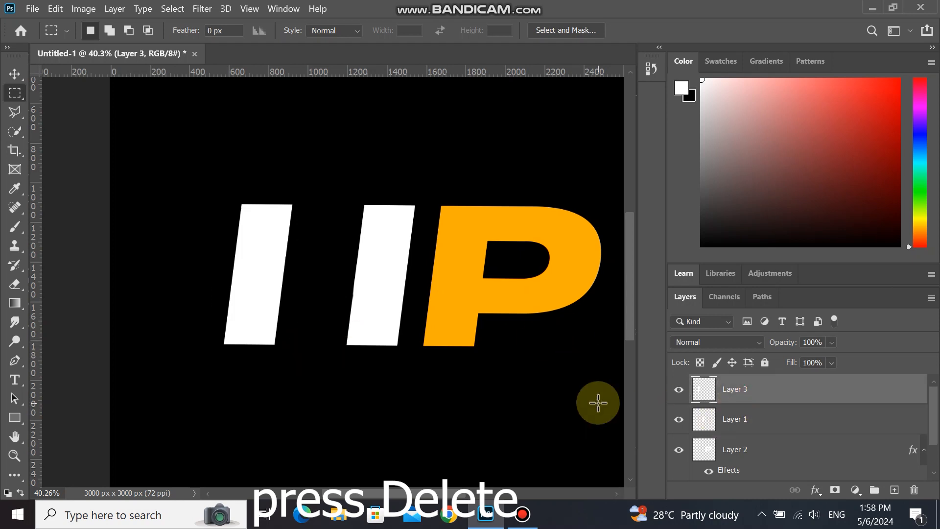
left_click(18, 75)
left_click_drag(260, 288, 288, 294)
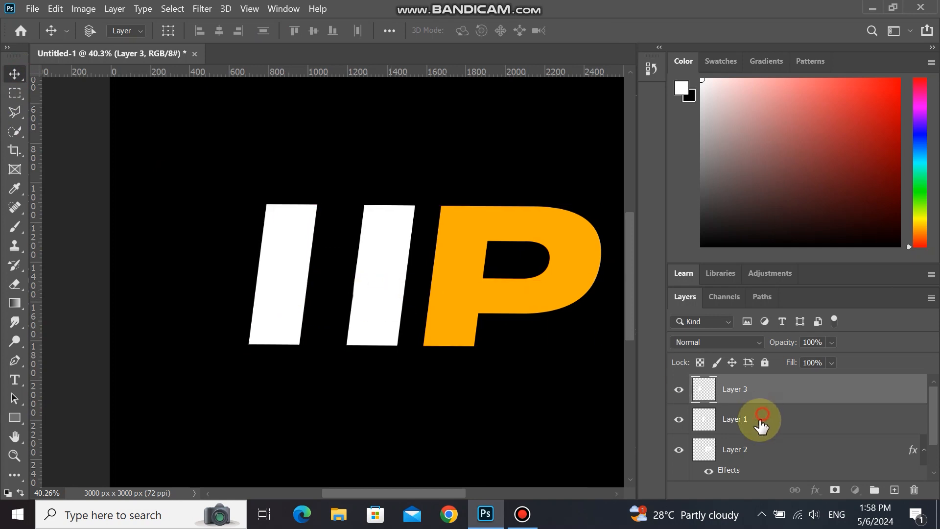
left_click(761, 418)
mouse_move(374, 279)
left_mouse_down()
mouse_move(392, 284)
mouse_move(383, 290)
left_mouse_up()
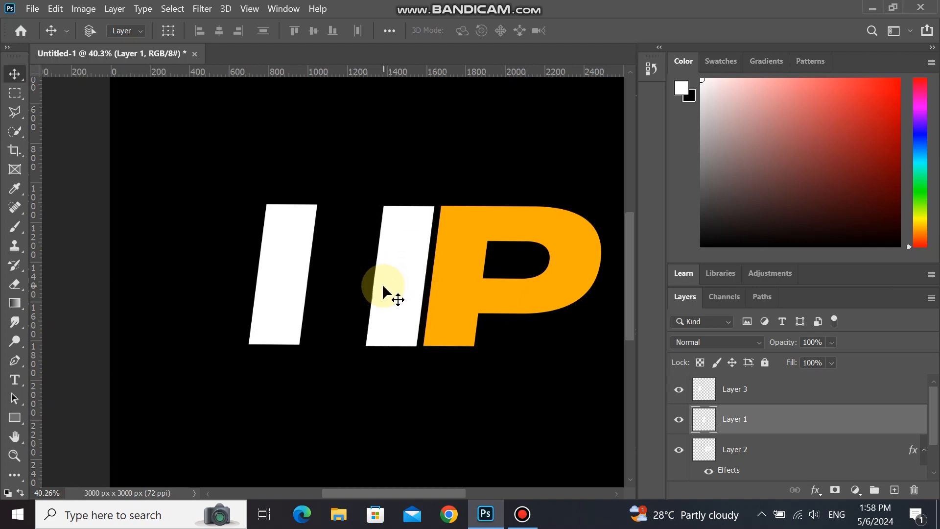
Move the H's left stem further right, closer to the right stem, keeping it vertically aligned
left_click(737, 389)
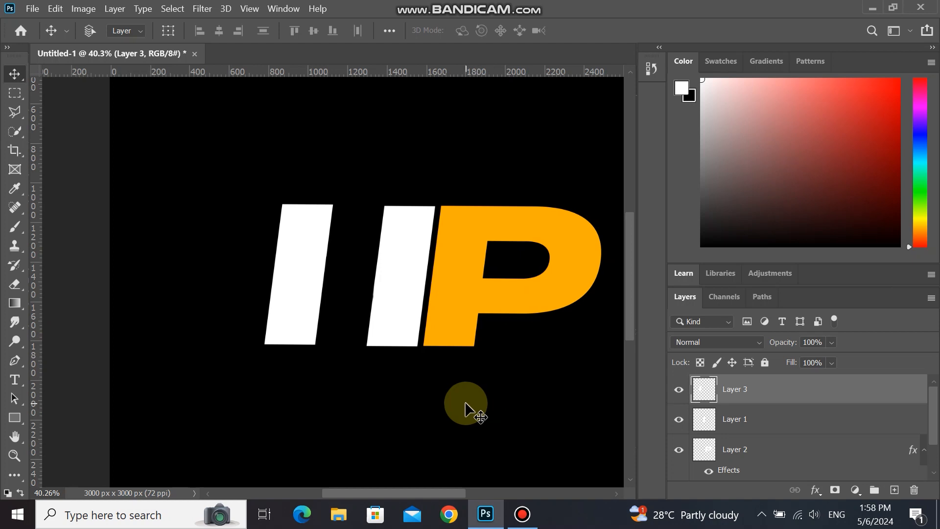
key("super")
key("super")
scroll(451, 316, "down", 3)
scroll(454, 339, "up", 2)
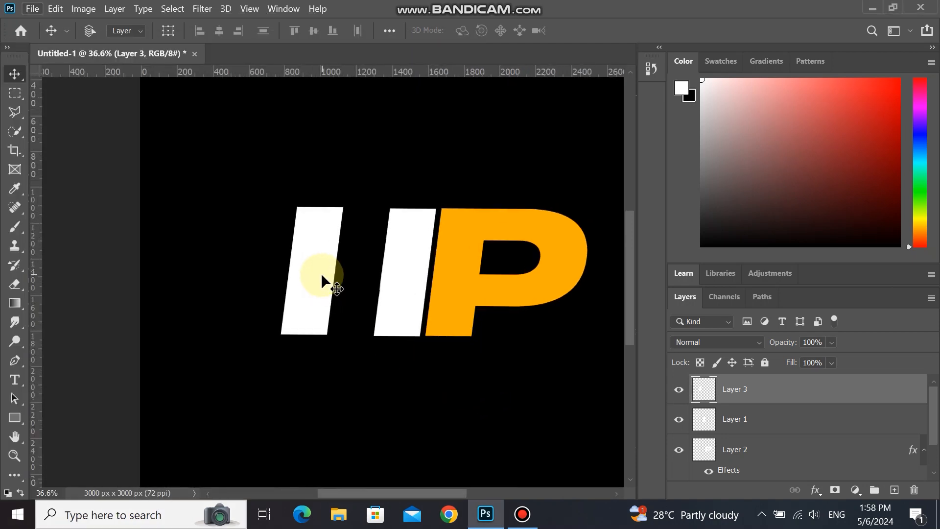
left_click_drag(321, 275, 322, 276)
scroll(345, 323, "down", 2)
scroll(347, 323, "up", 2)
On a new layer, start a Pen path at the P counter's lower-left corner and curve it to the left H stem's bottom-left corner
left_click(894, 489)
left_click(15, 361)
scroll(509, 330, "up", 1)
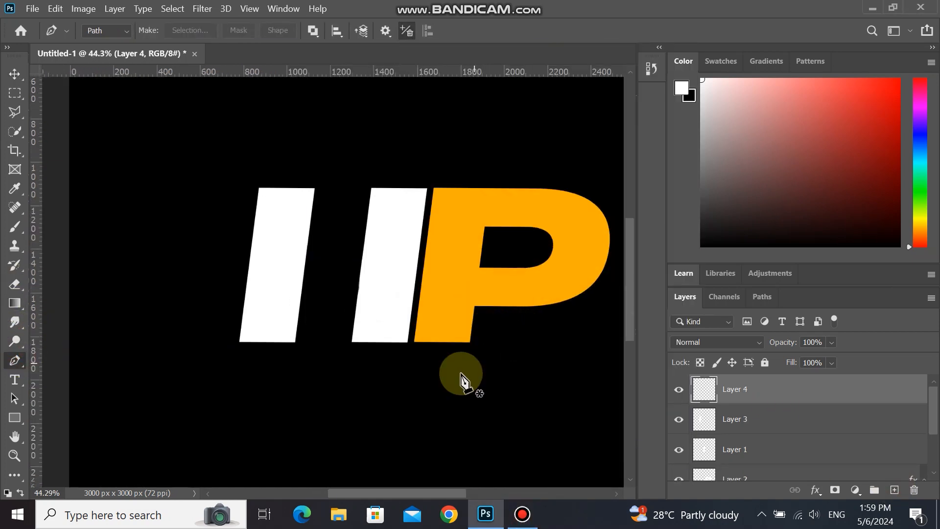
scroll(479, 343, "up", 3)
scroll(509, 252, "up", 3)
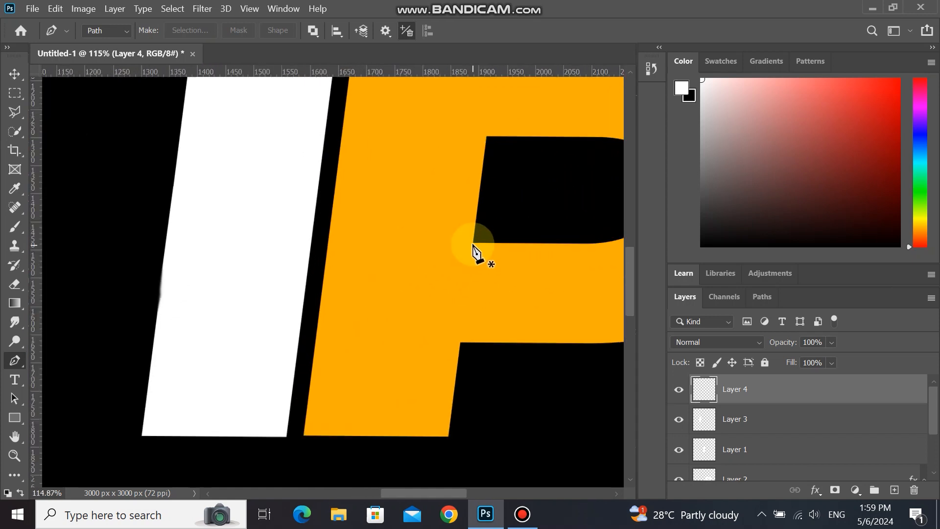
left_click(474, 244)
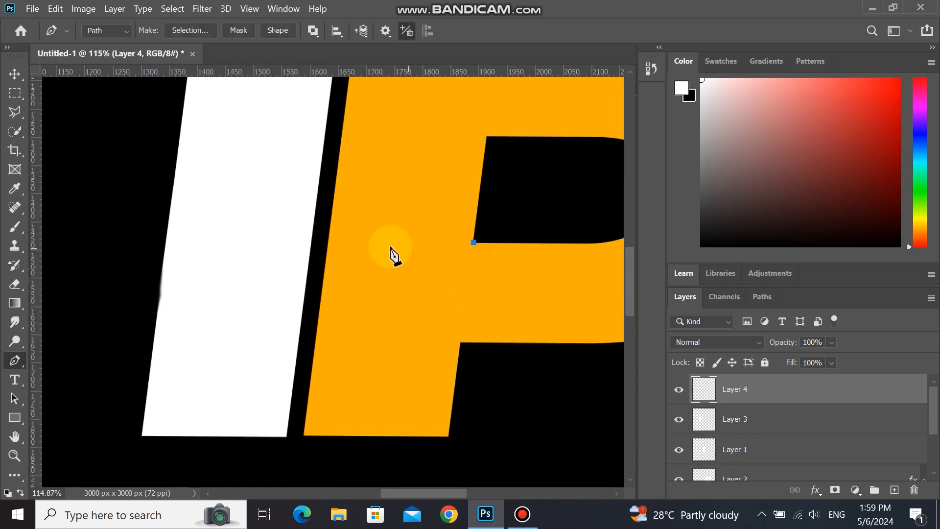
scroll(440, 256, "down", 4)
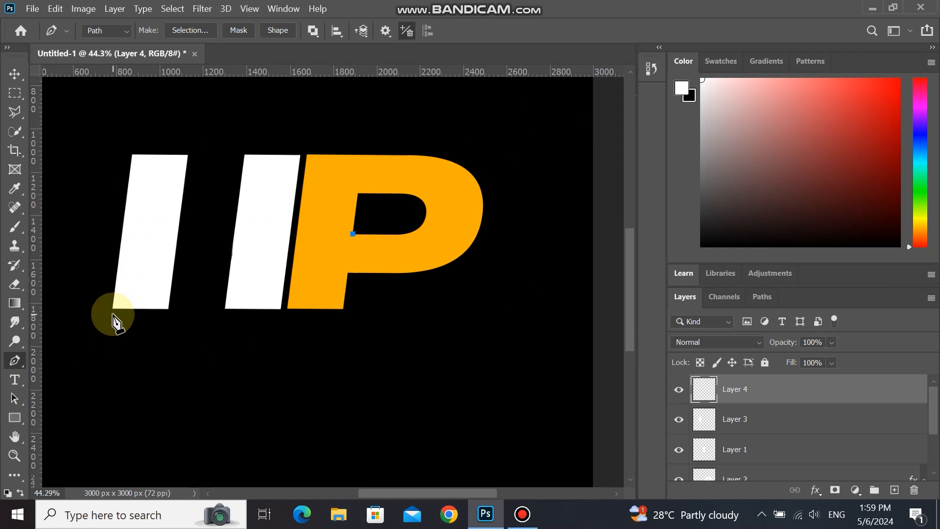
left_click_drag(113, 309, 113, 412)
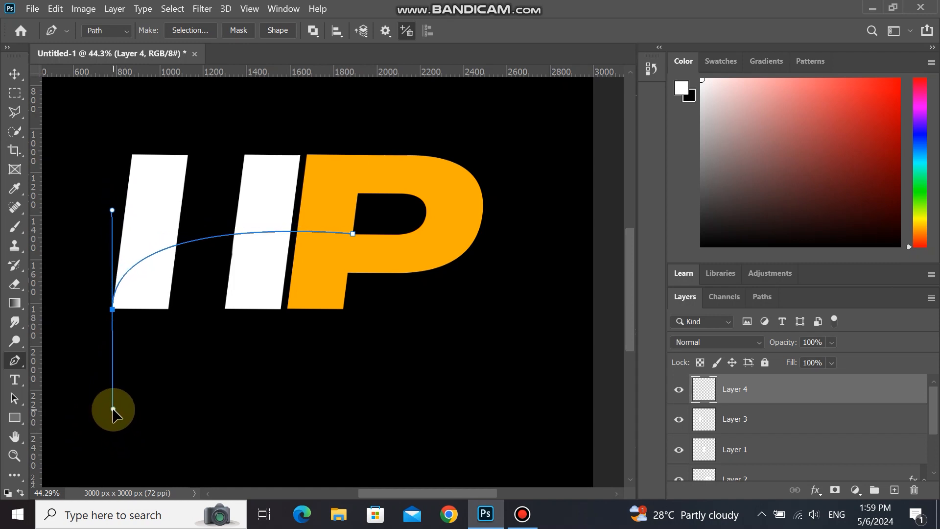
left_click(113, 310, "alt")
Continue the path along the left stem's base, curve it back to the junction under the P's bowl and close it
scroll(162, 316, "up", 12)
left_click_drag(172, 314, 234, 321)
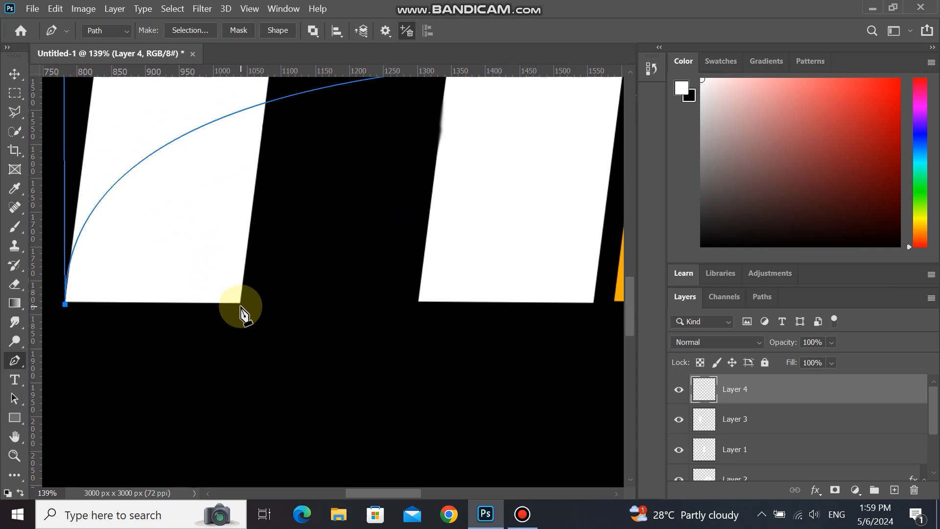
scroll(241, 305, "down", 10)
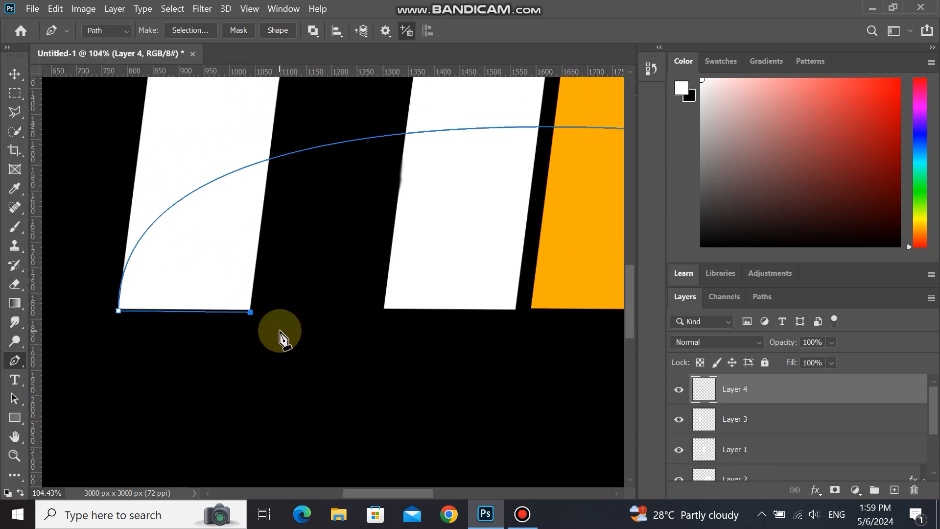
key("space")
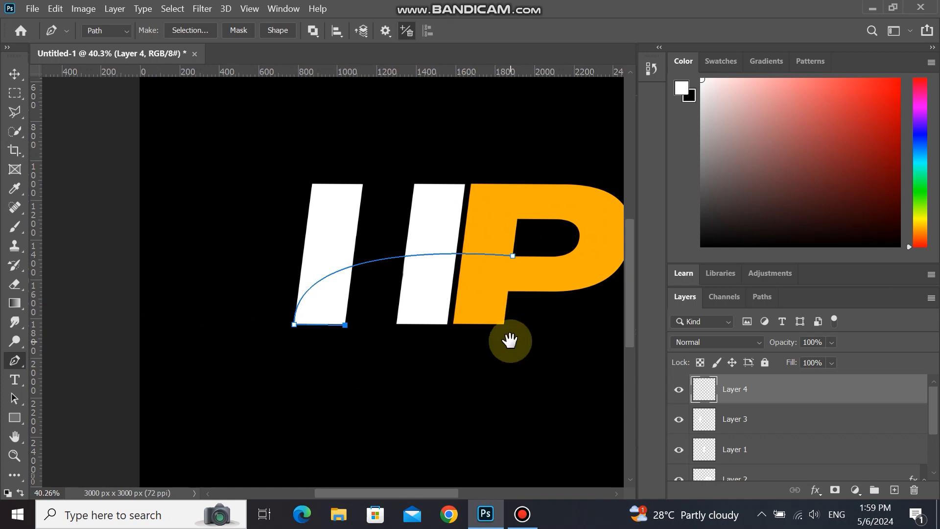
left_click_drag(509, 338, 439, 276)
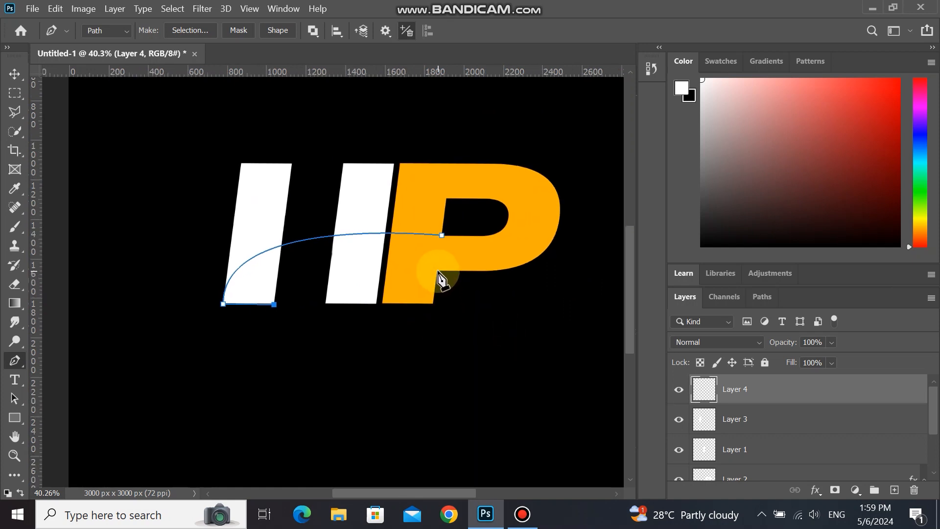
left_click_drag(438, 270, 584, 292)
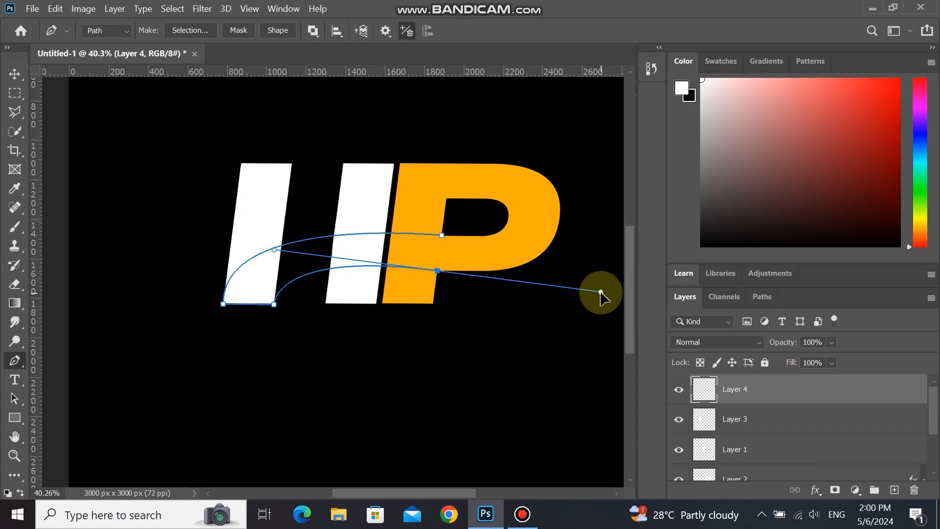
scroll(445, 272, "up", 5)
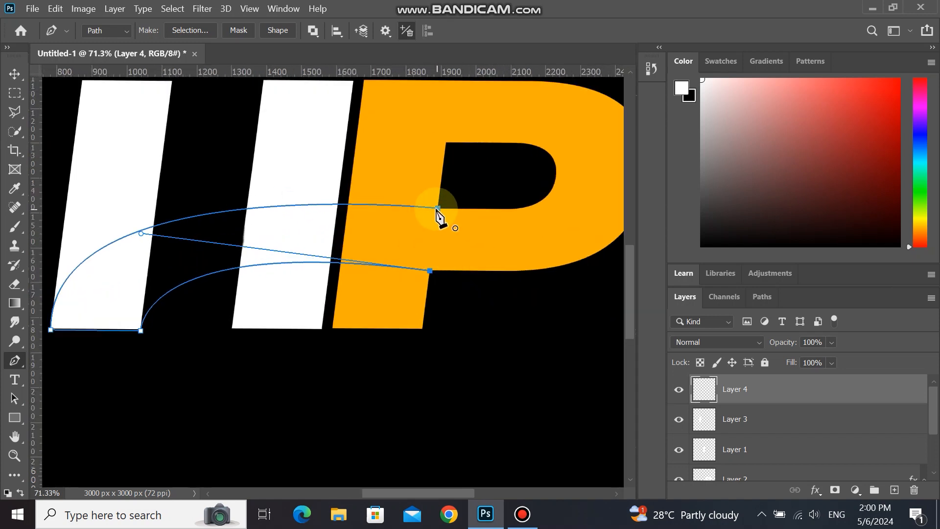
left_click(437, 208)
scroll(410, 273, "down", 5)
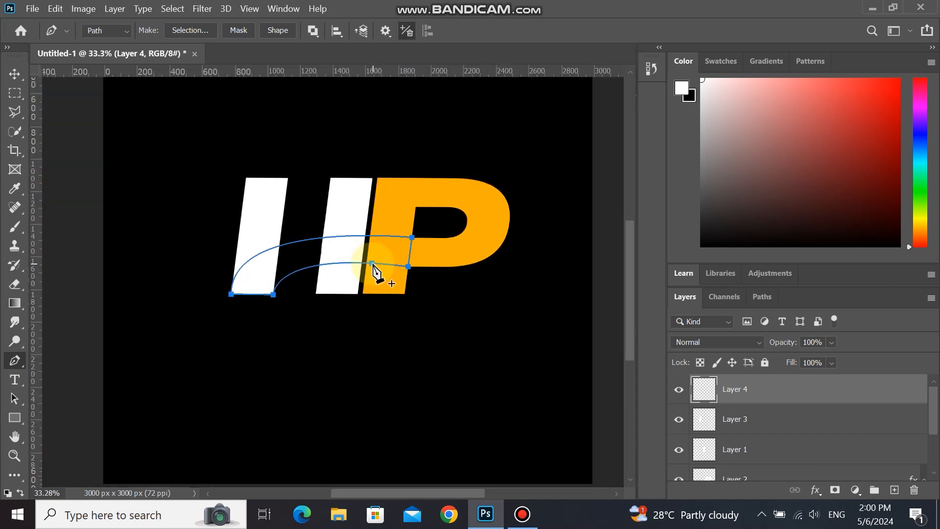
Convert the closed swoosh path into a new anti-aliased selection with a 0-pixel feather radius
right_click(361, 299)
left_click(426, 230)
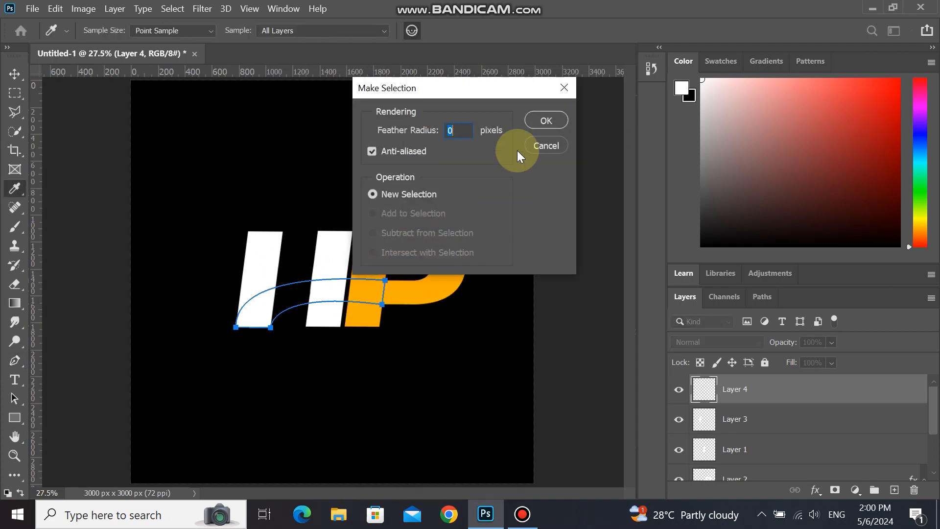
key("Return")
scroll(335, 348, "up", 2)
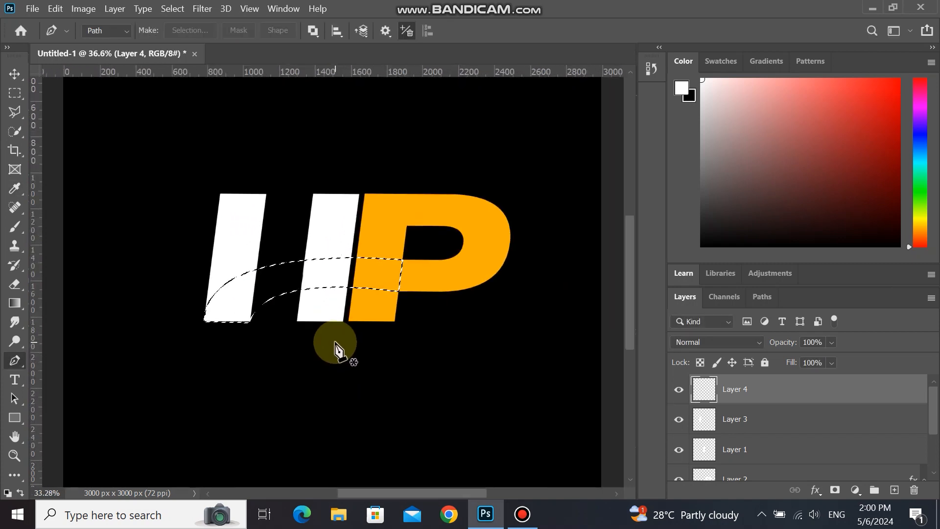
Sample the P's orange (ffae00) as the foreground colour and fill the swoosh selection with the black background colour
left_click(681, 88)
left_click(439, 217)
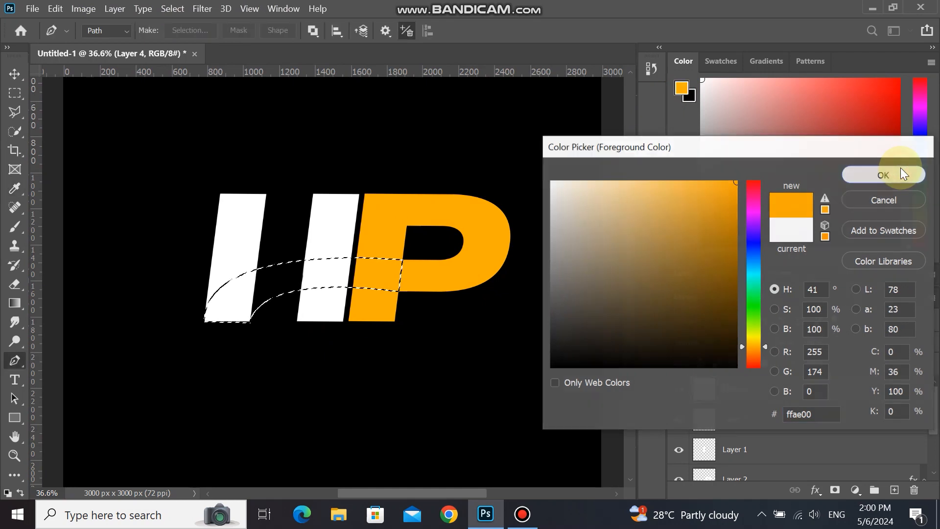
left_click(903, 174)
key("ctrl+BackSpace")
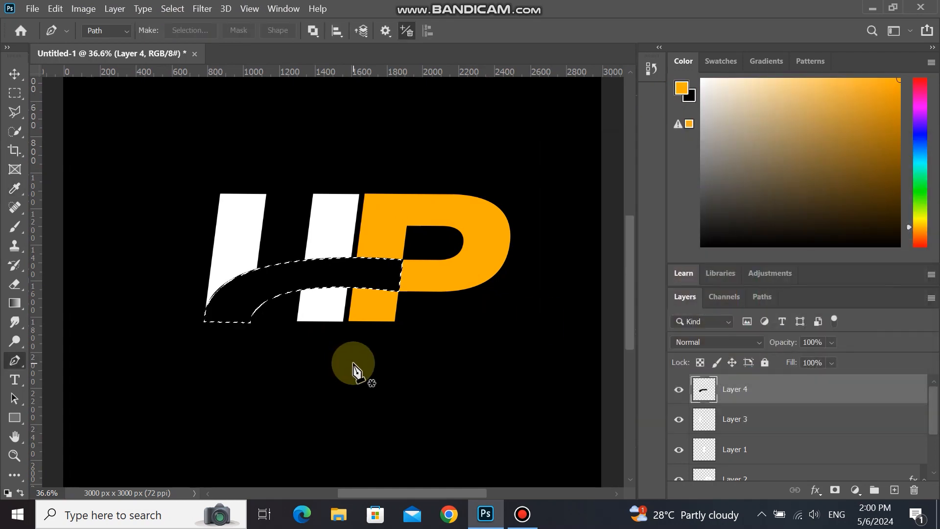
Apply an orange Color Overlay at 100% opacity to the swoosh layer and clear the selection
double_click(705, 390)
left_click_drag(708, 88, 752, 87)
left_click(543, 307)
left_click_drag(877, 82, 693, 69)
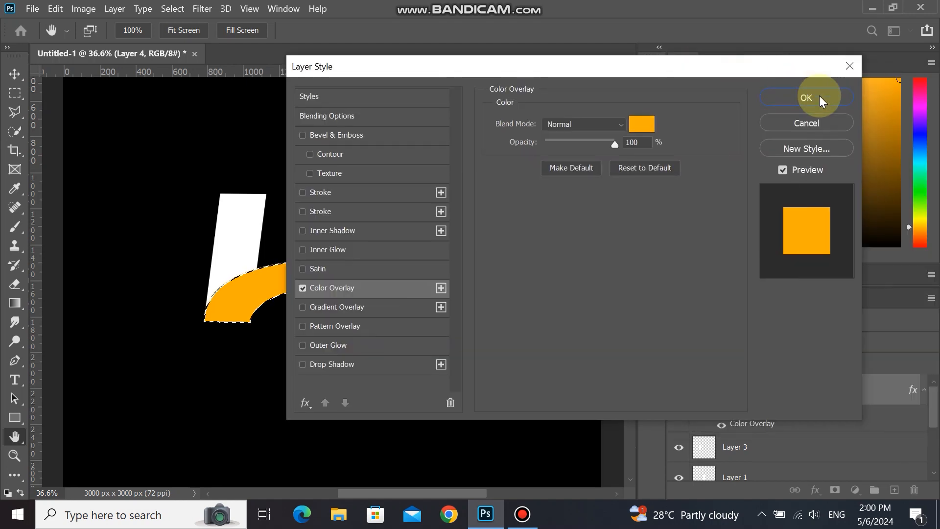
left_click(823, 95)
key("ctrl+d")
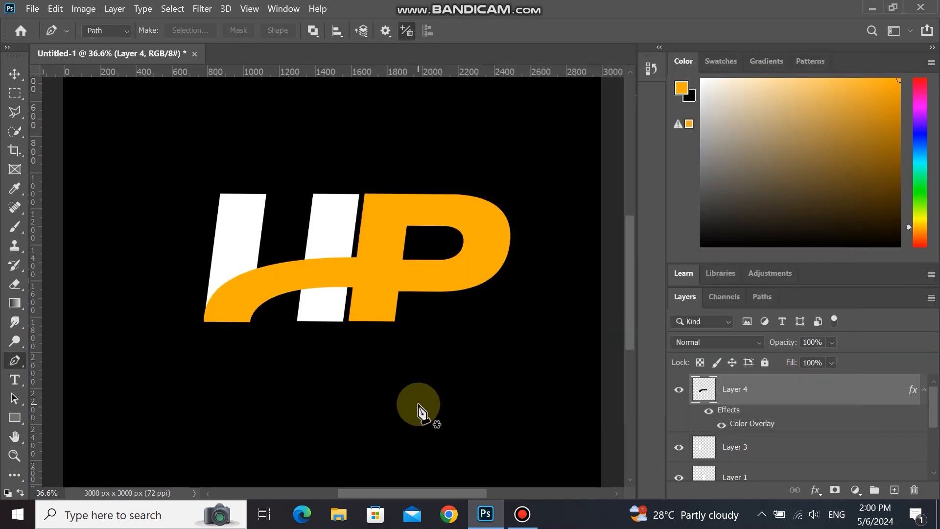
Toggle the visibility of the logo's layers to identify the one holding the H's left stem, and select that layer
key("v")
scroll(300, 363, "down", 2)
scroll(300, 363, "up", 3)
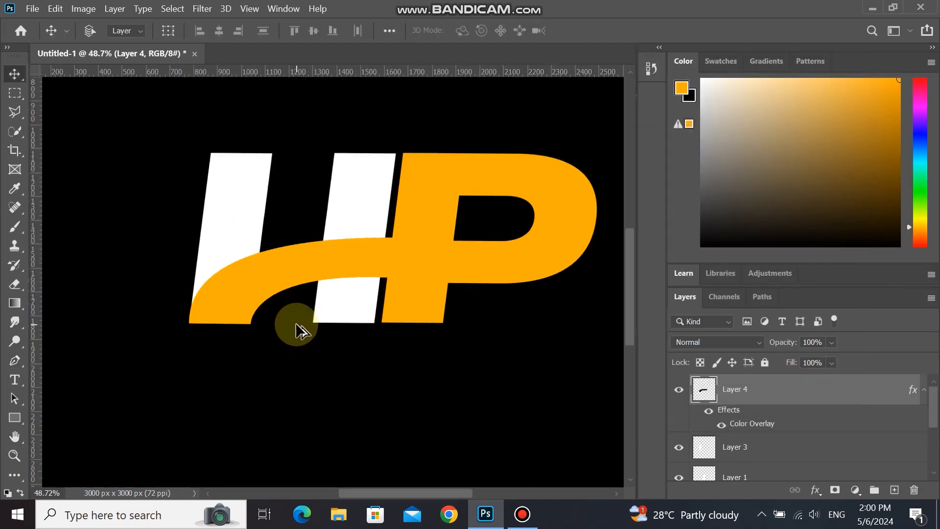
scroll(297, 325, "up", 1)
left_click_drag(294, 325, 340, 393)
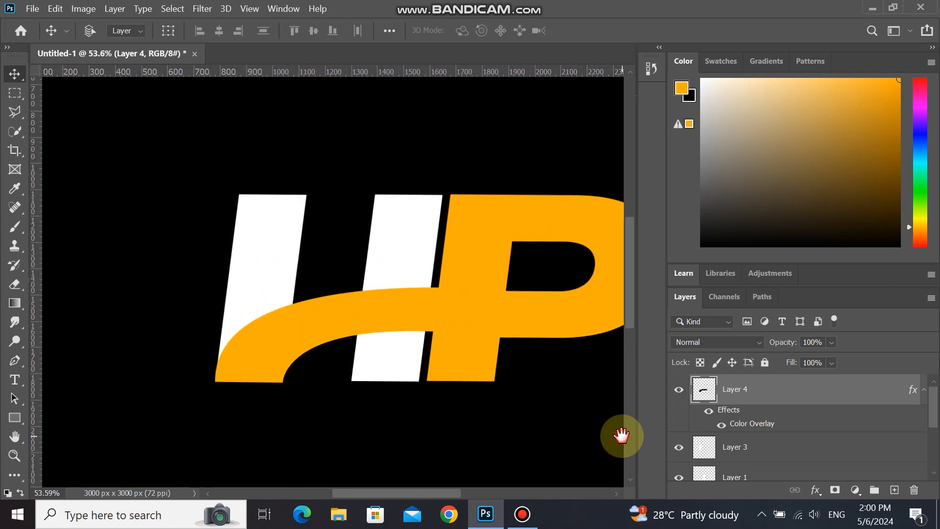
left_click(679, 391)
left_click(678, 390)
left_click_drag(935, 421, 939, 443)
left_click(678, 452)
left_click(678, 452)
scroll(930, 431, "up", 1)
left_click_drag(930, 425, 929, 422)
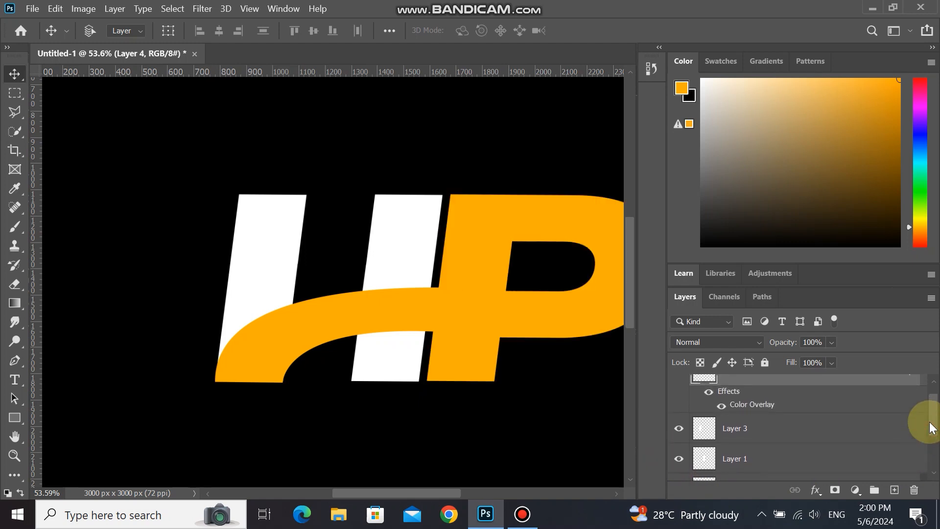
left_click(737, 432)
left_click(678, 428)
left_click(678, 429)
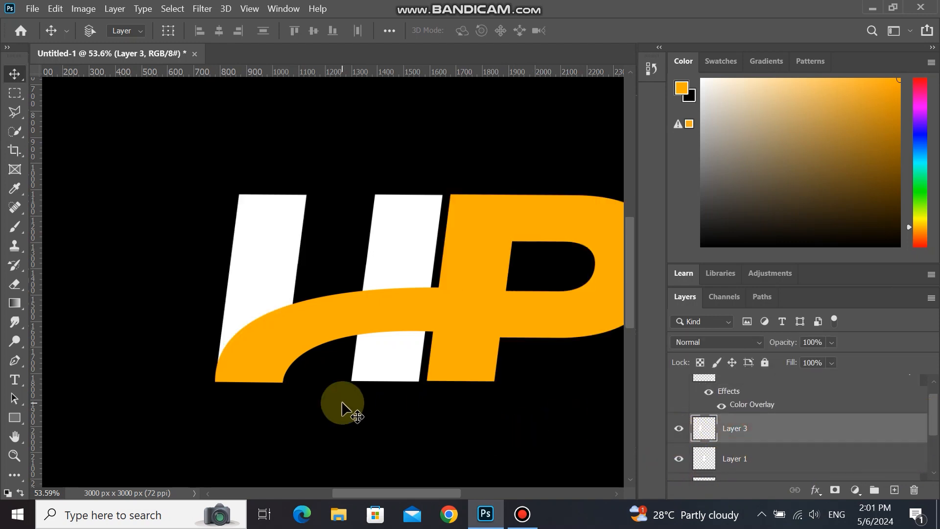
Draw a curved Pen path across the H's left stem, following the swoosh's upper edge with a small offset
left_click(15, 361)
scroll(278, 327, "up", 3)
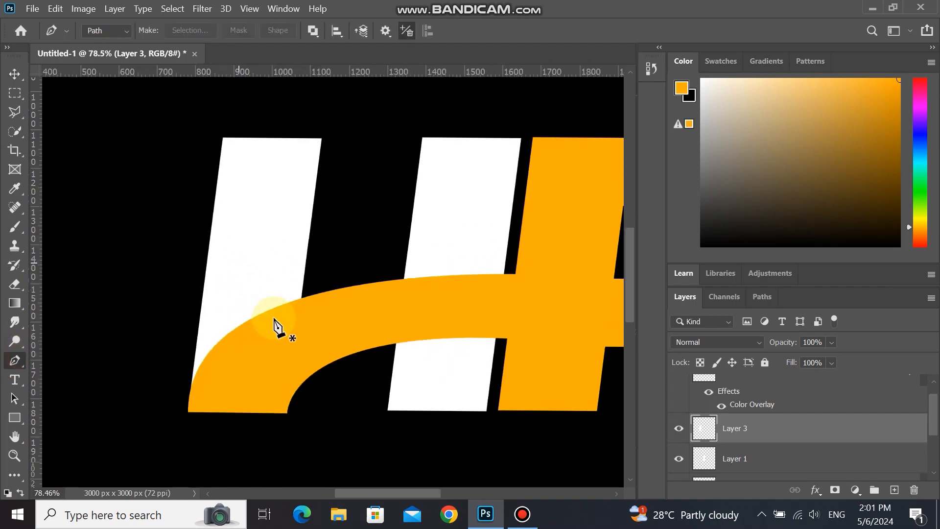
left_click(521, 514)
left_click(521, 514)
scroll(296, 319, "up", 3)
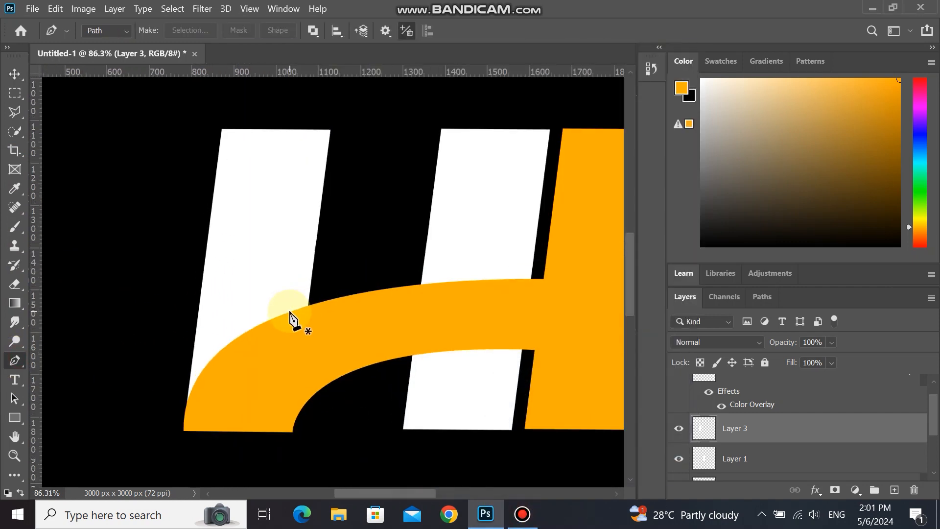
left_click(314, 294)
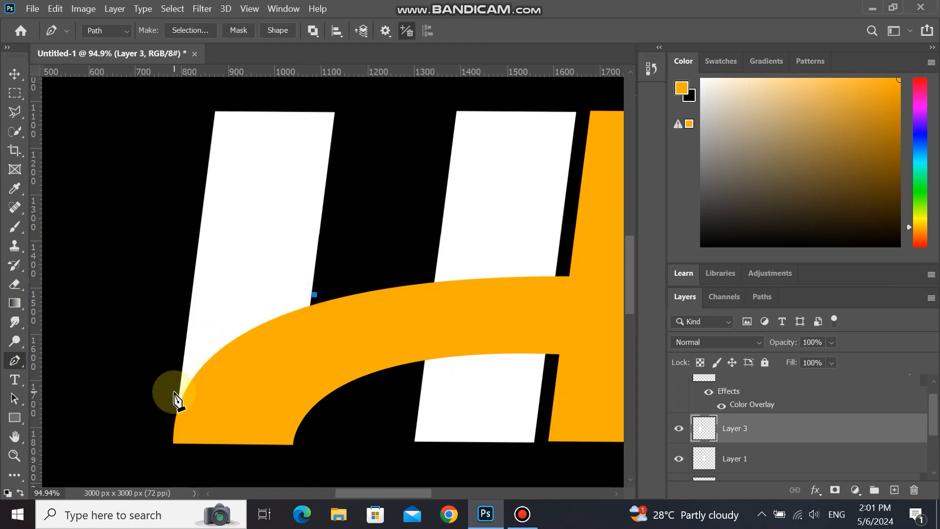
left_click_drag(176, 391, 159, 462)
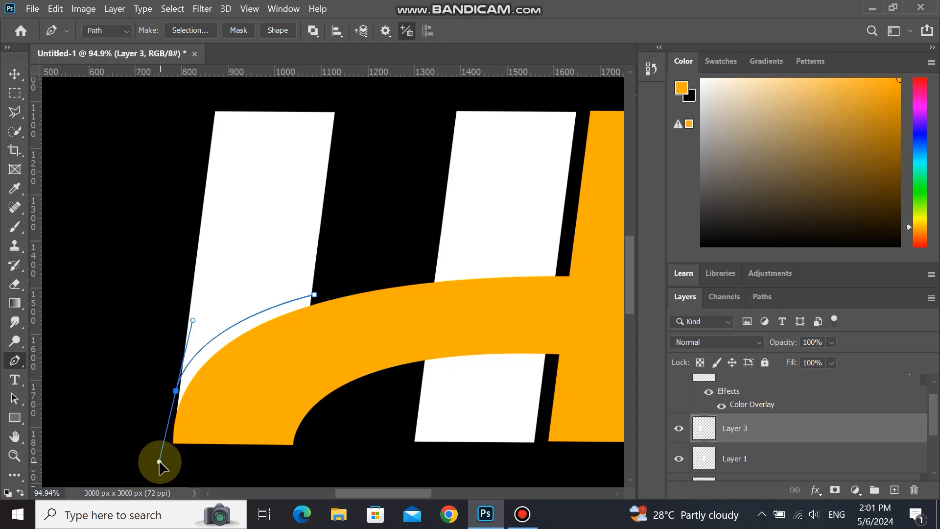
left_click(175, 392, "alt")
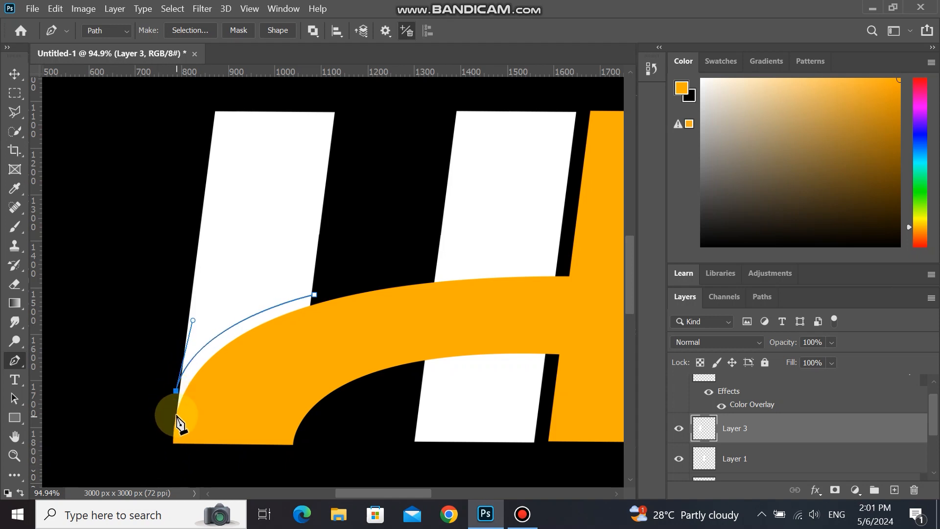
left_click(176, 418)
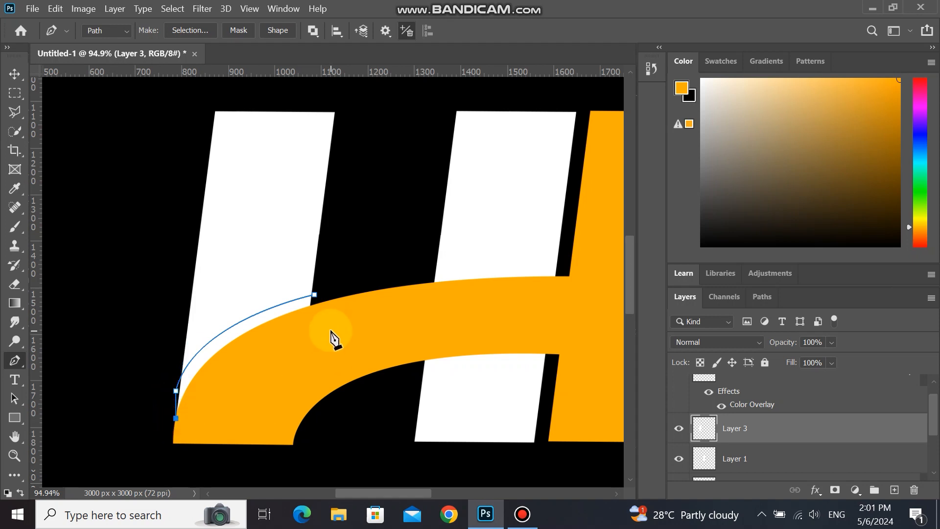
Turn the path into a selection, delete that part of the left stem to leave a gap above the swoosh, and deselect
right_click(286, 315)
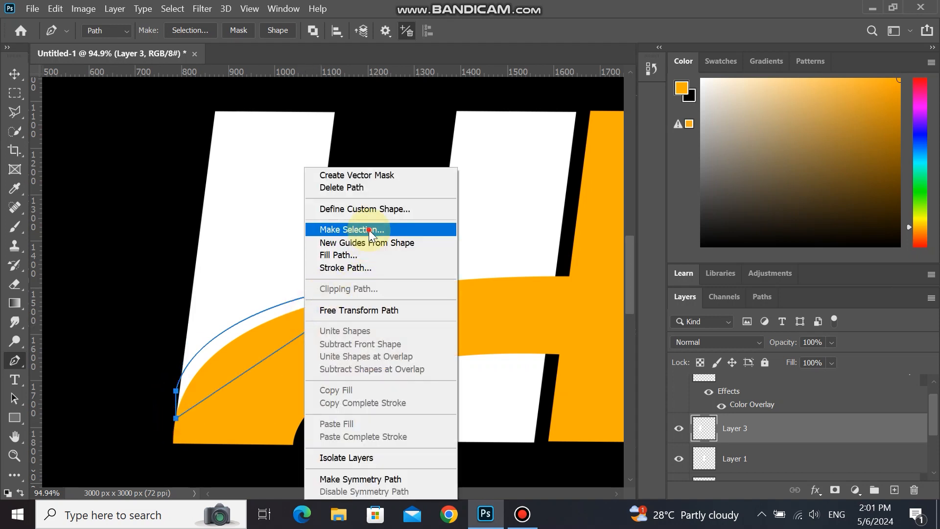
left_click(323, 225)
left_click(544, 121)
key("Delete")
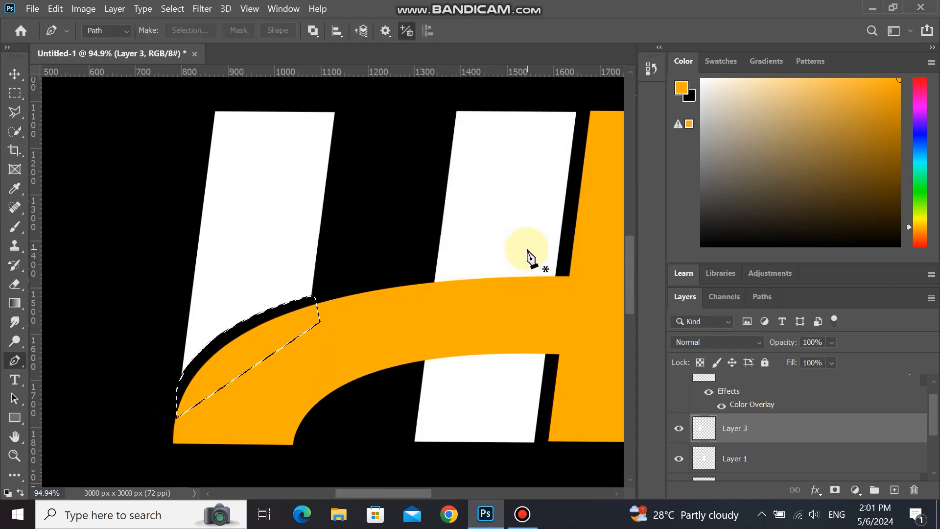
key("ctrl+d")
On the H's right stem layer, start a Pen path curving across the stem slightly above the swoosh's upper edge
scroll(294, 371, "down", 2)
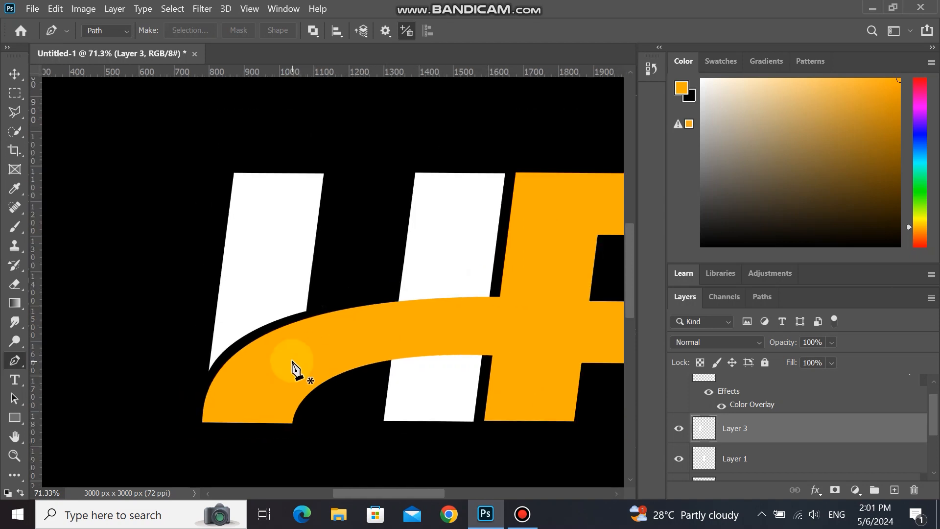
left_click_drag(371, 371, 277, 354)
left_click(725, 458)
left_click(678, 459)
left_click(679, 458)
scroll(277, 349, "up", 1)
scroll(277, 348, "up", 2)
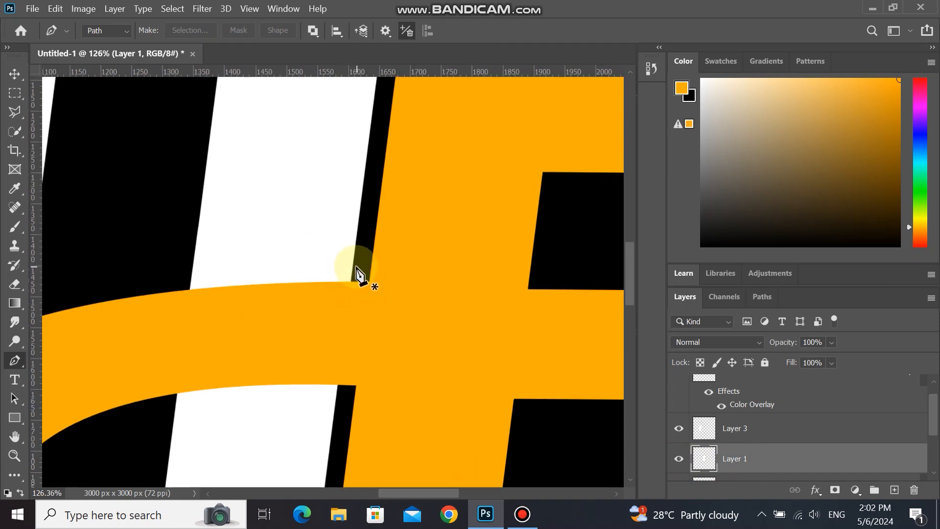
left_click(355, 266)
left_click_drag(188, 272, 105, 288)
left_click(188, 273)
Continue the path across the H's right stem slightly below the swoosh's lower edge, following its curve, and close it
left_click(168, 409)
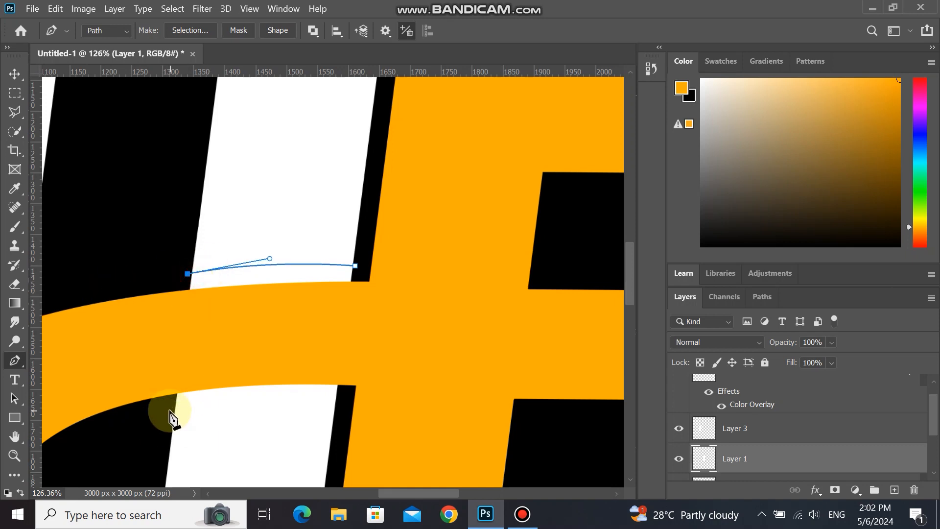
left_click_drag(339, 400, 422, 400)
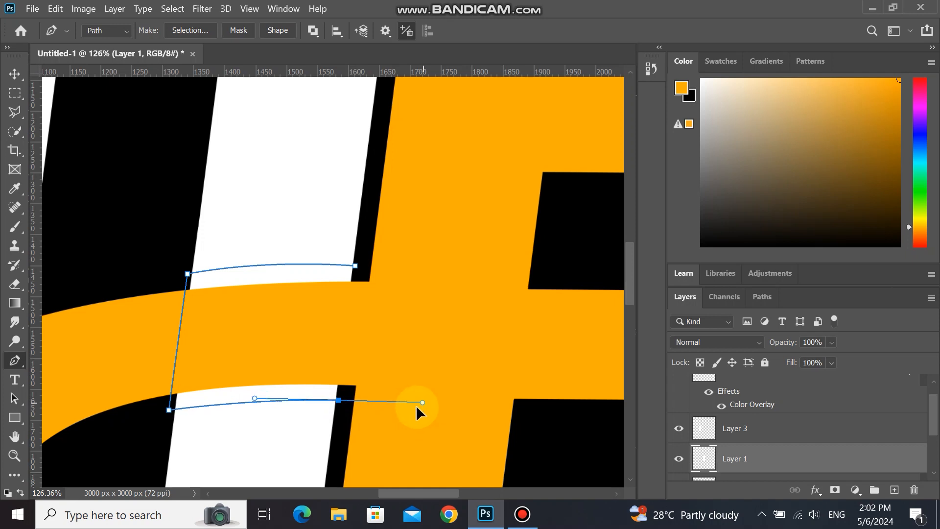
left_click(339, 400)
left_click(355, 266)
Turn the closed path into a selection, delete that part of the H's right stem around the swoosh, and deselect
right_click(285, 308)
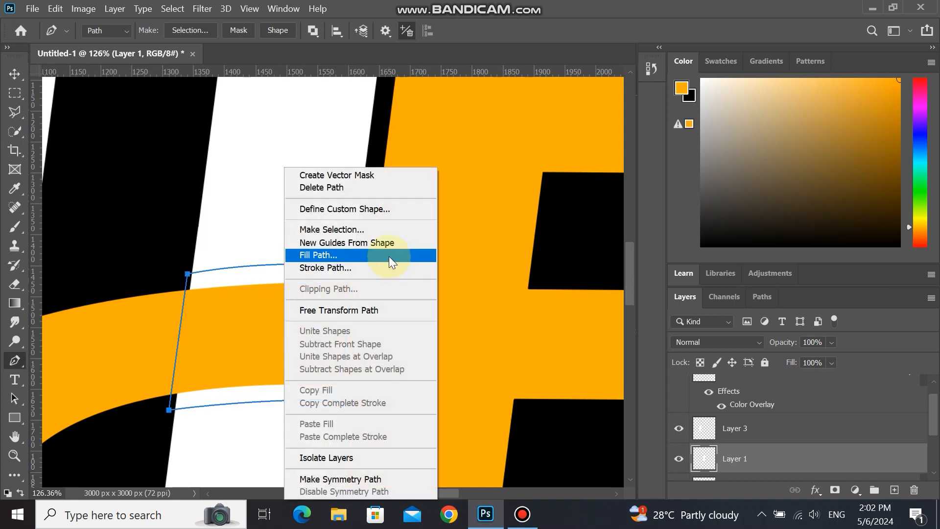
left_click(343, 225)
left_click(549, 127)
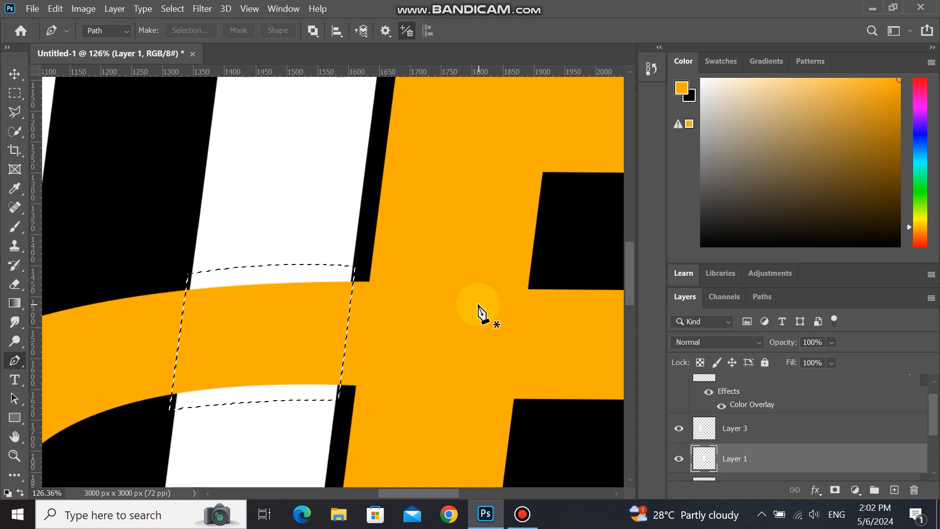
key("Delete")
key("ctrl+d")
Toggle the visibility of Layer 2 to confirm it holds the P, and select that layer
scroll(266, 363, "down", 3)
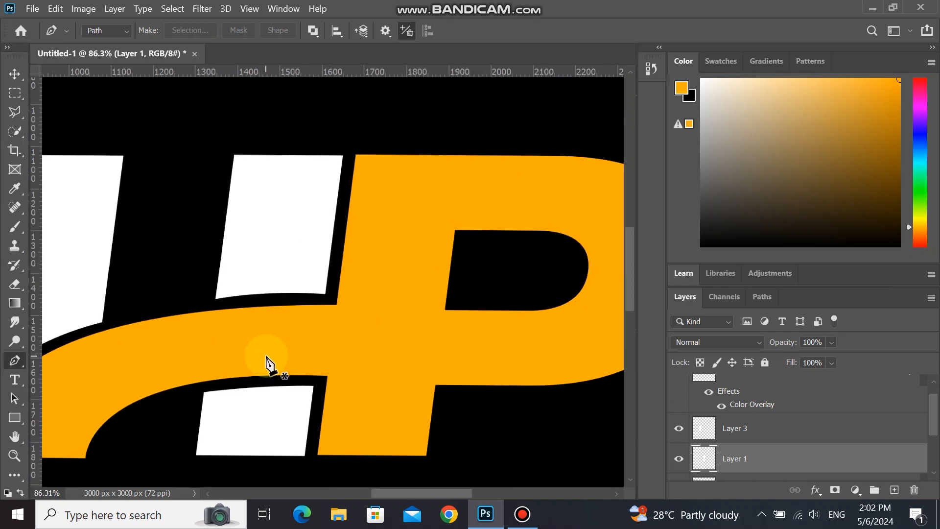
scroll(265, 363, "down", 3)
left_click_drag(287, 352, 344, 348)
scroll(344, 347, "down", 1)
scroll(416, 319, "up", 4)
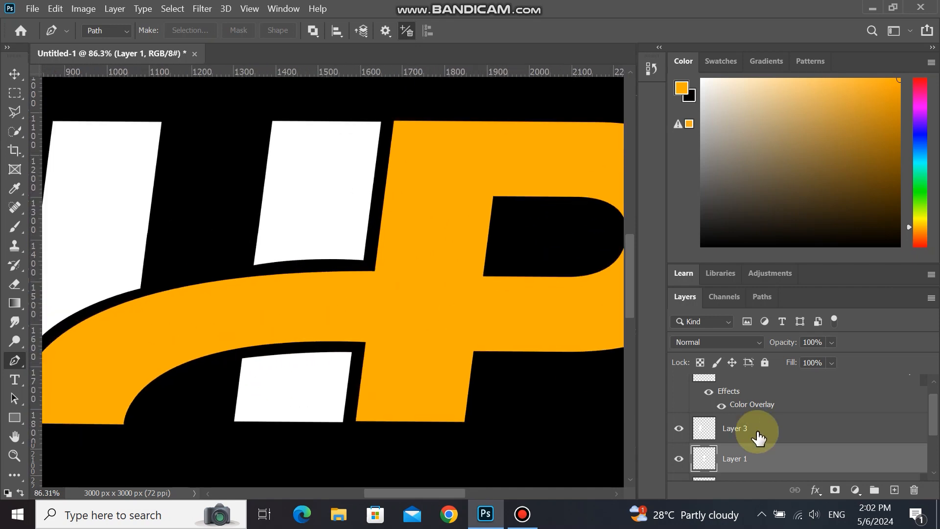
scroll(758, 435, "down", 3)
left_click(679, 409)
left_click(679, 410)
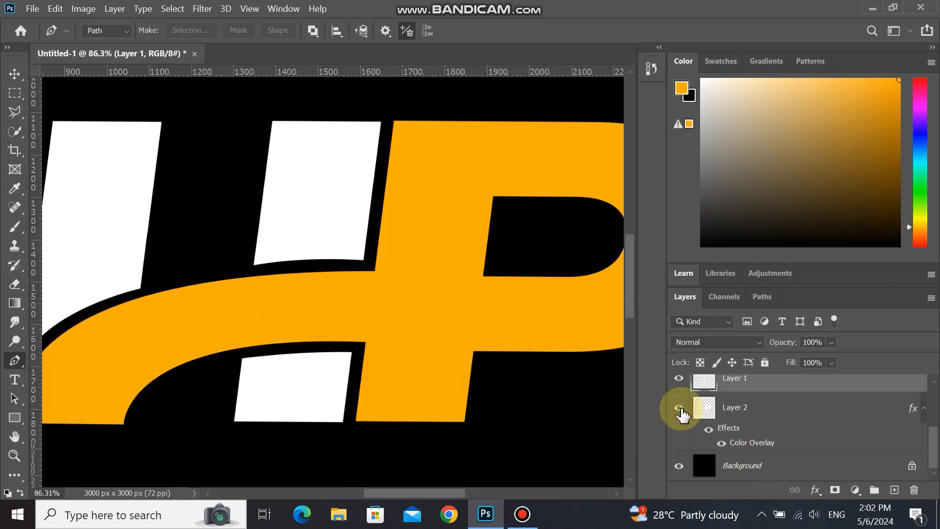
left_click(753, 412)
scroll(479, 311, "up", 2)
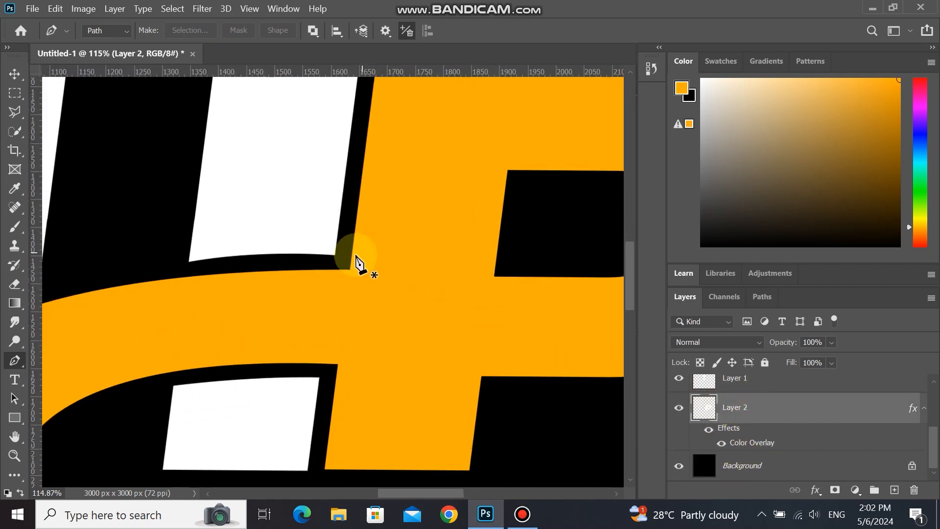
Draw a closed Pen path across the P's stem, curving slightly above the swoosh's upper edge up to the counter's corner
left_click(347, 255)
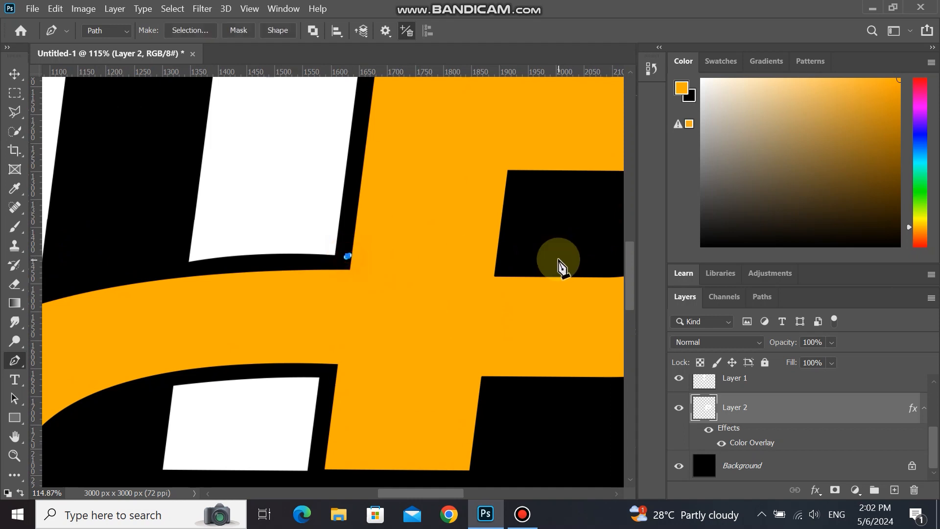
left_click_drag(499, 261, 528, 275)
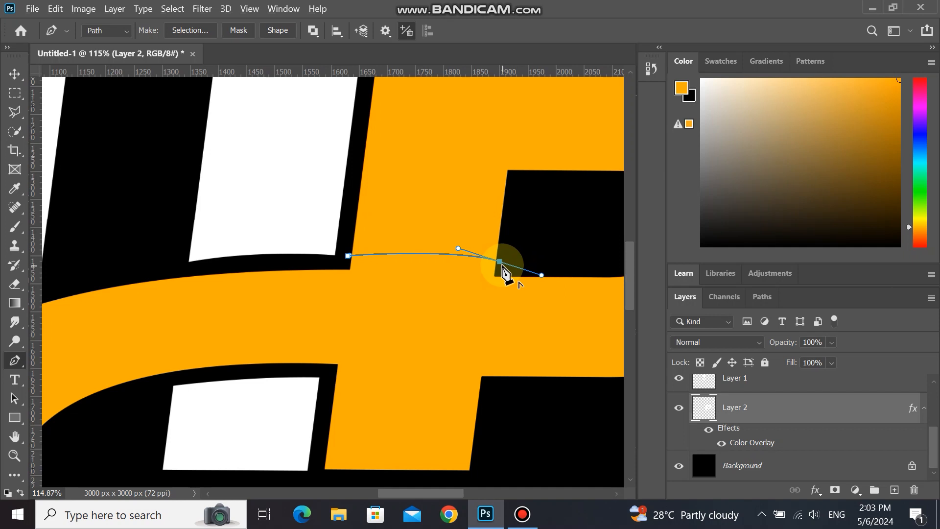
left_click(500, 262)
left_click(493, 293)
left_click(343, 284)
left_click(347, 255)
Convert the path to a selection with 0 px feather and delete that strip of the P's stem above the swoosh
right_click(391, 272)
left_click(485, 230)
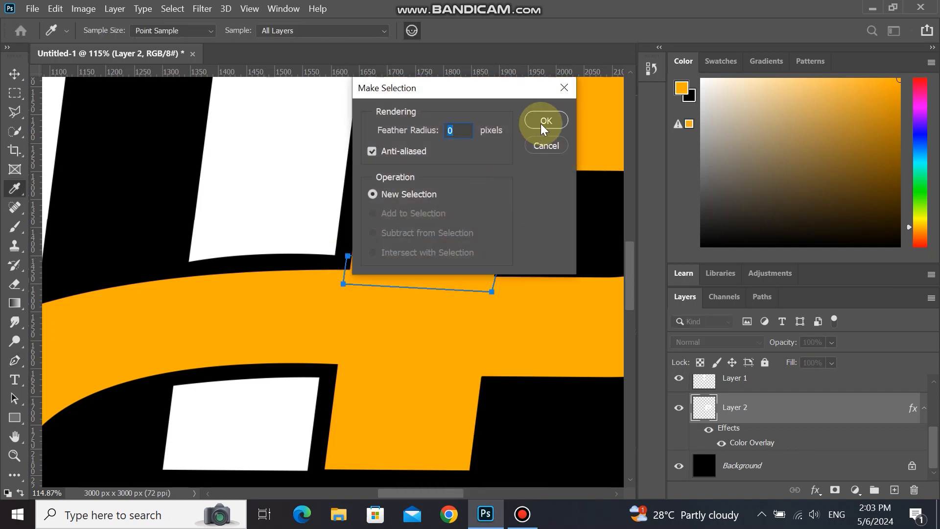
left_click(542, 124)
key("Delete")
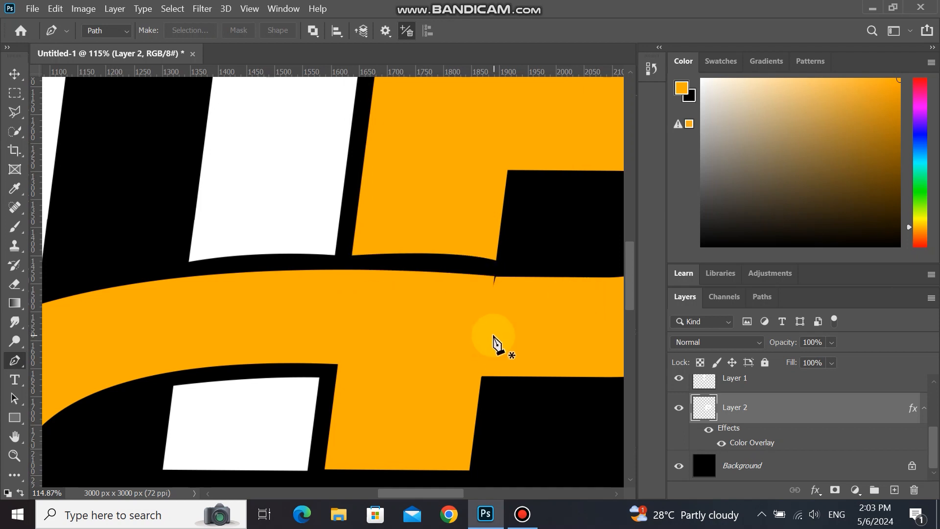
Inspect the lower part of the P's stem, toggling Layer 2's visibility to compare it with the swoosh's lower edge
scroll(493, 331, "up", 2)
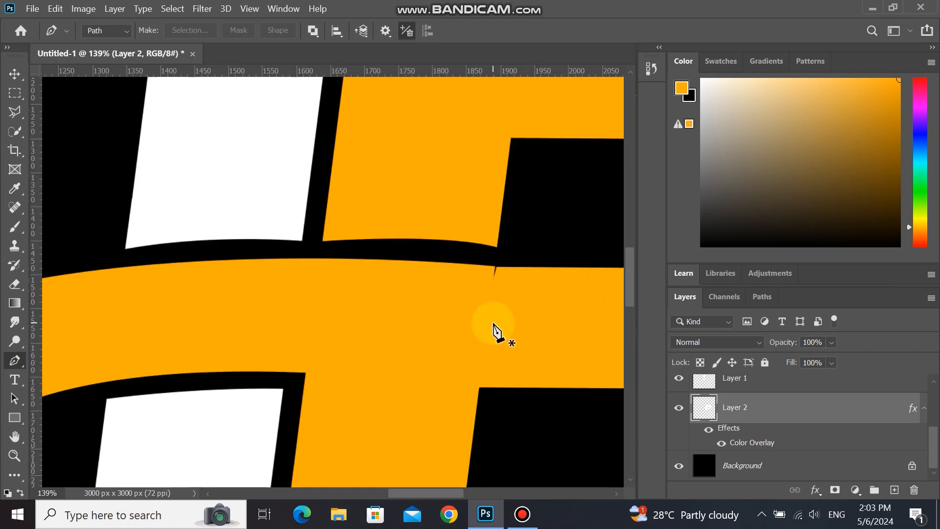
scroll(494, 331, "down", 4)
left_click_drag(487, 399, 469, 316)
scroll(468, 316, "up", 3)
scroll(470, 319, "up", 3)
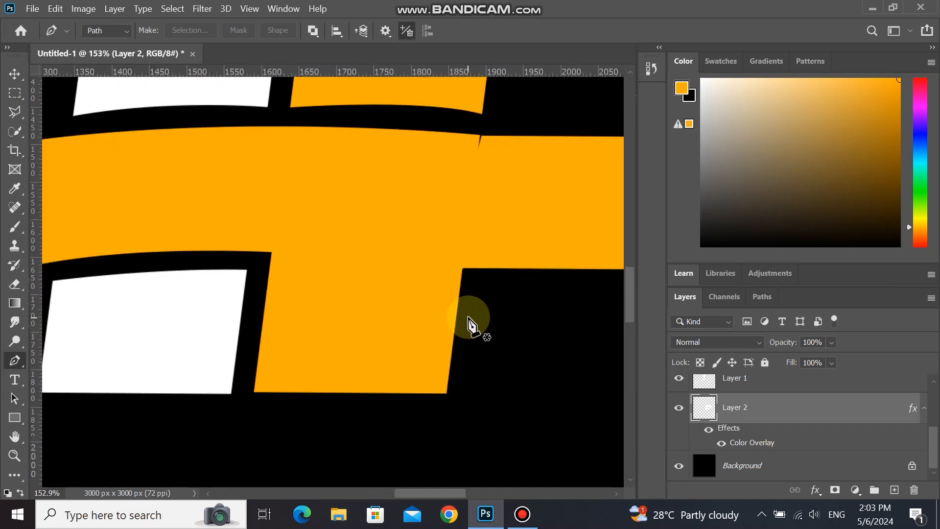
left_click(679, 410)
left_click(679, 410)
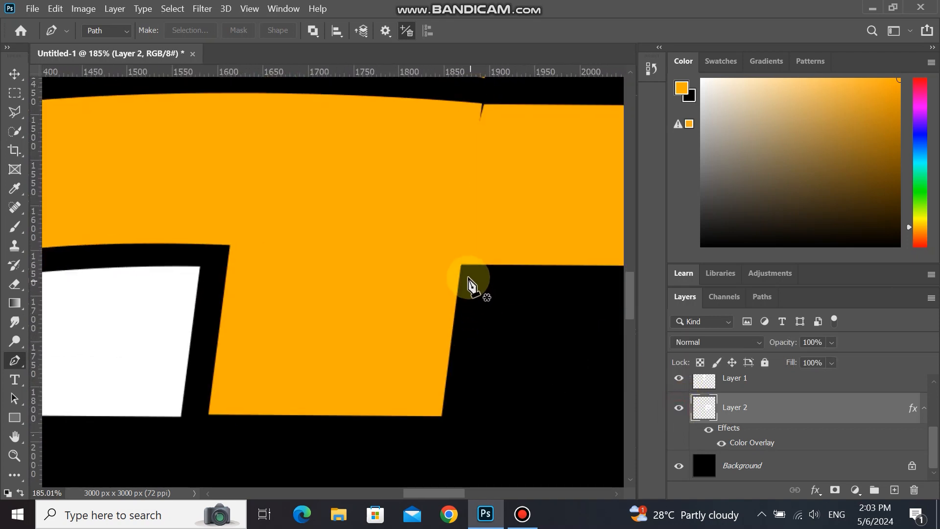
left_click(679, 410)
left_click(679, 411)
left_click(679, 412)
left_click(679, 411)
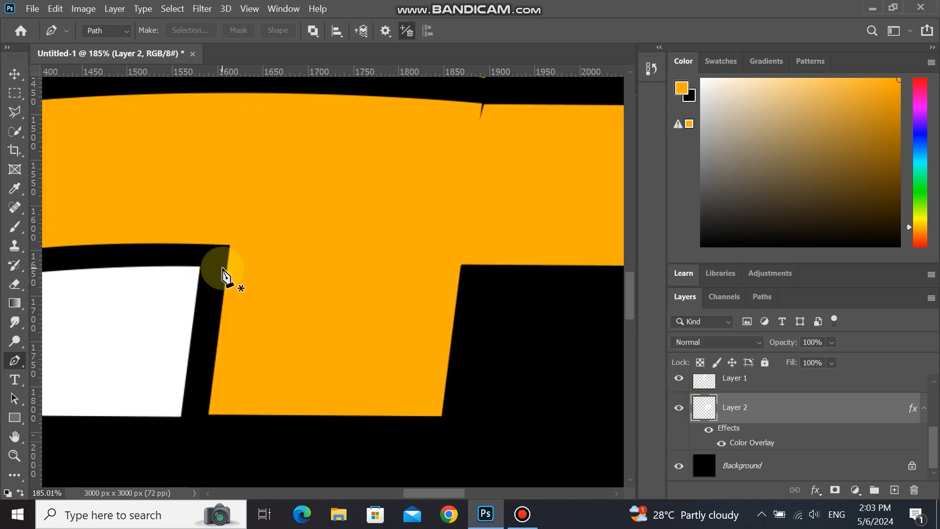
Draw a closed Pen path across the P's stem, curving slightly below the swoosh's lower edge
left_click(223, 268)
left_click_drag(464, 285, 516, 302)
left_click(464, 284, "alt")
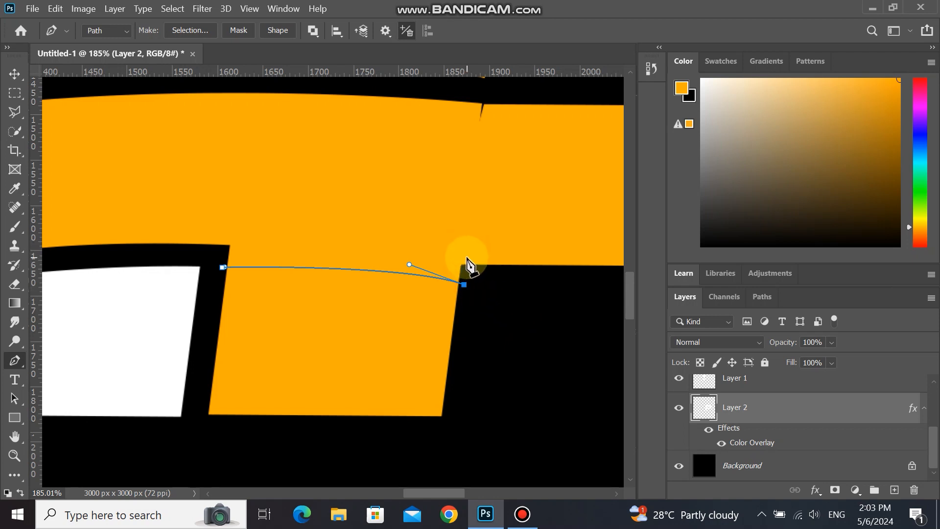
left_click(462, 256)
left_click(226, 237)
left_click(222, 268)
Make a selection from the path, delete that strip of the P's stem below the swoosh, and deselect
right_click(327, 263)
left_click(460, 230)
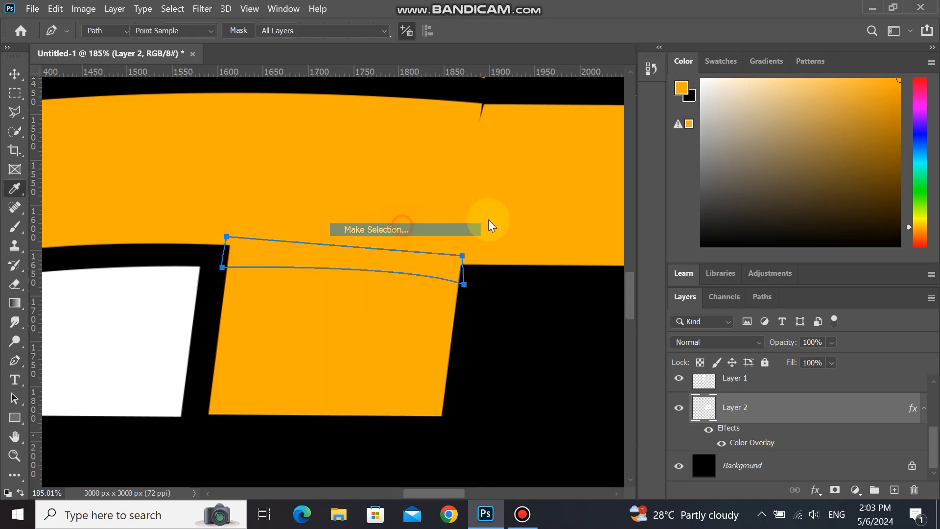
left_click(548, 120)
key("Delete")
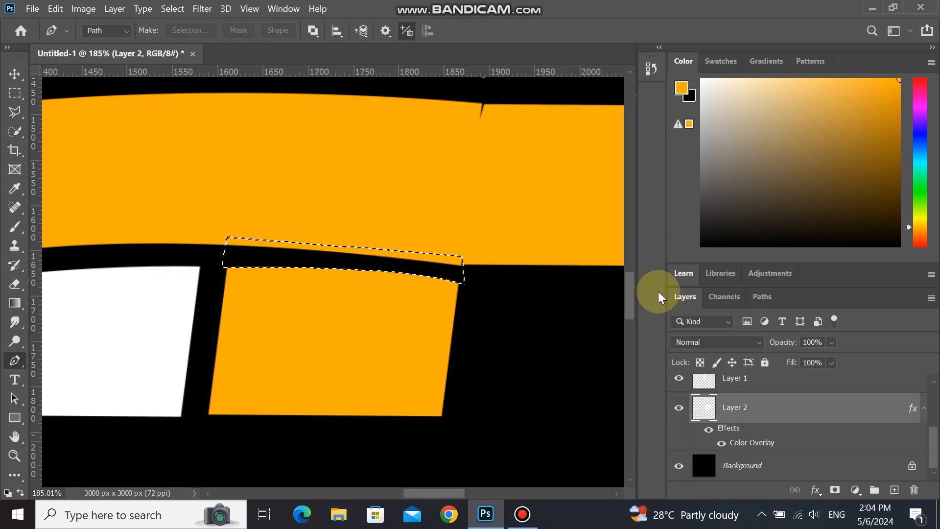
key("ctrl+d")
Paint over the two small notches where the swoosh meets the P, using a 20 px orange brush
scroll(469, 313, "down", 2)
scroll(469, 313, "down", 3)
scroll(472, 343, "up", 4)
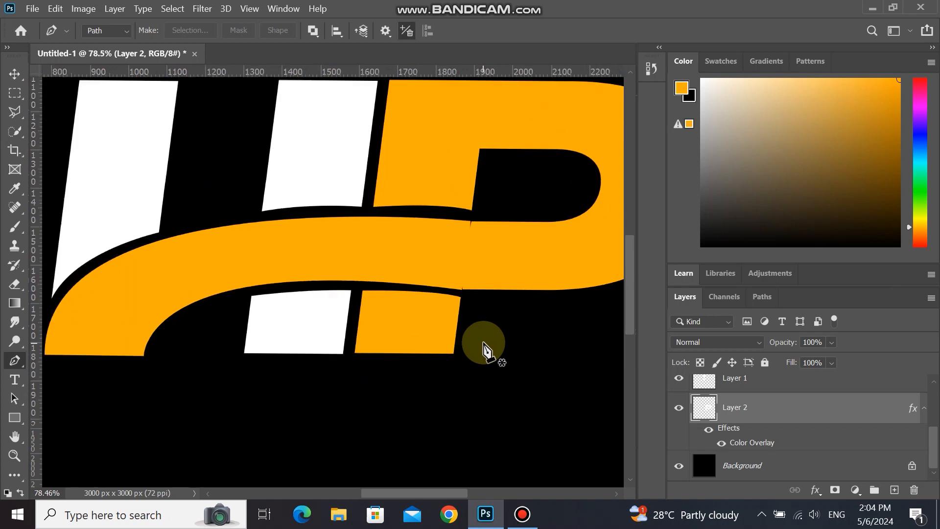
left_click(15, 227)
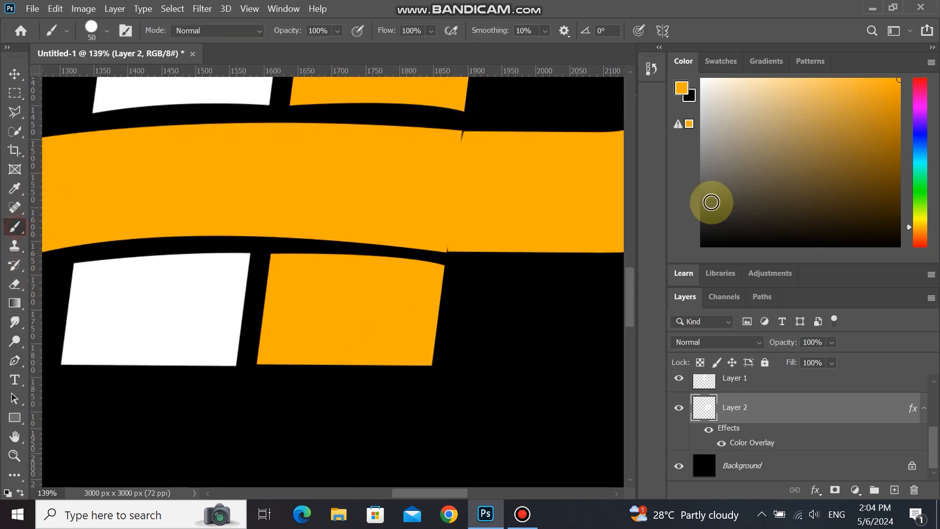
scroll(457, 209, "up", 3)
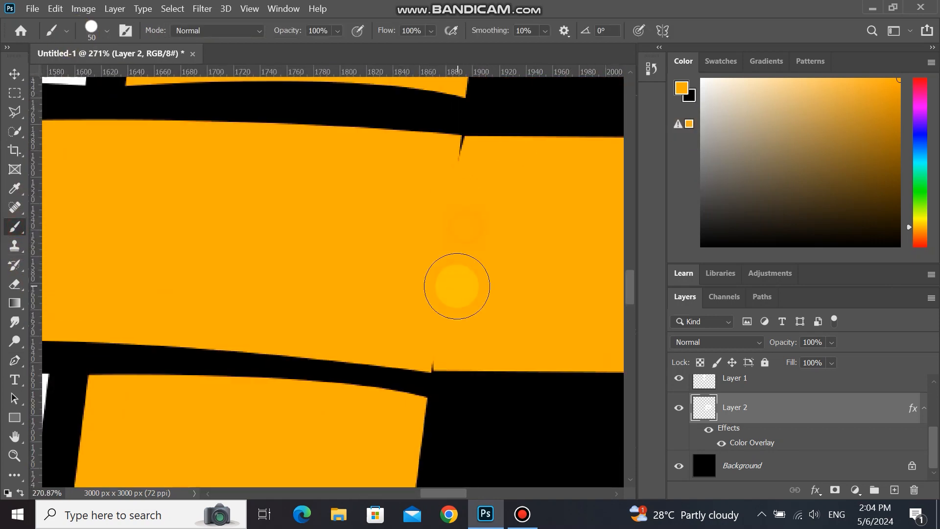
key("bracketleft")
key("bracketleft")
key("bracketleft")
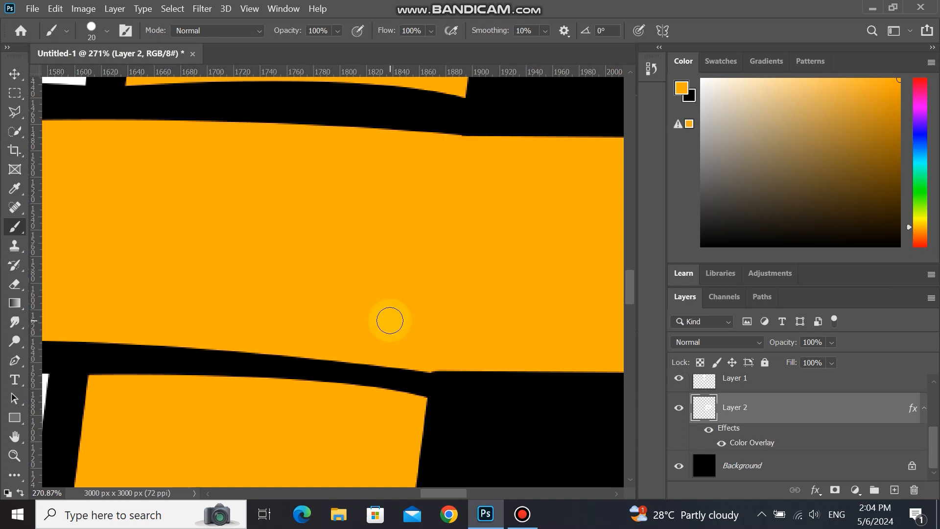
Smooth the small bump on the swoosh's lower edge where it joins the P, using the Smudge tool
scroll(399, 318, "down", 2)
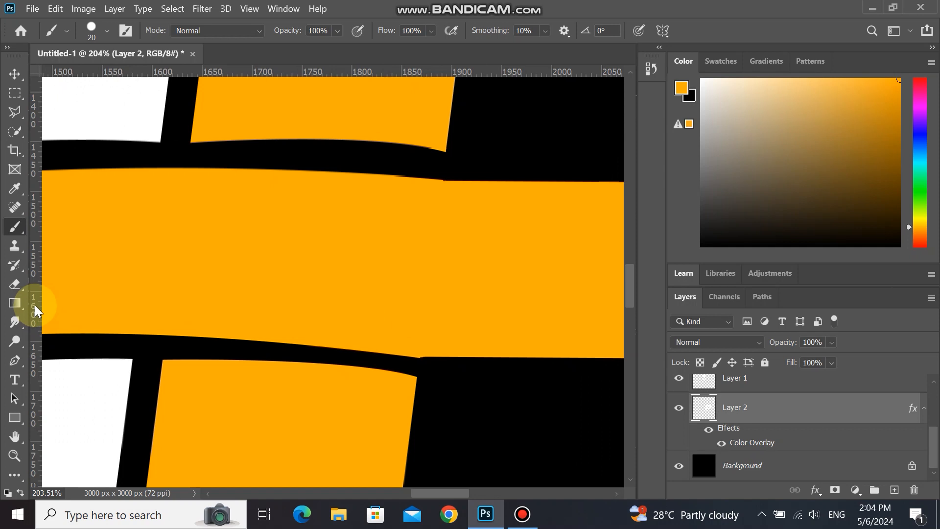
left_click(14, 322)
scroll(420, 369, "up", 3)
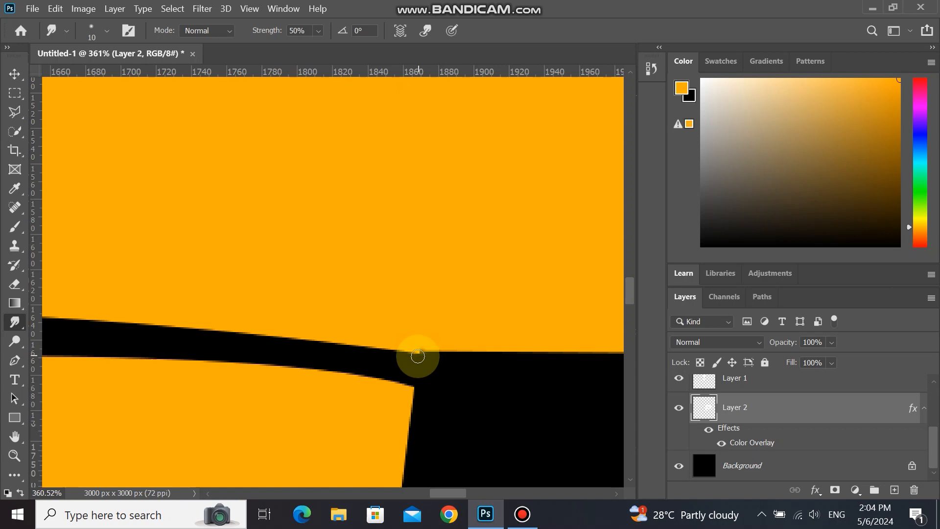
scroll(386, 372, "down", 2)
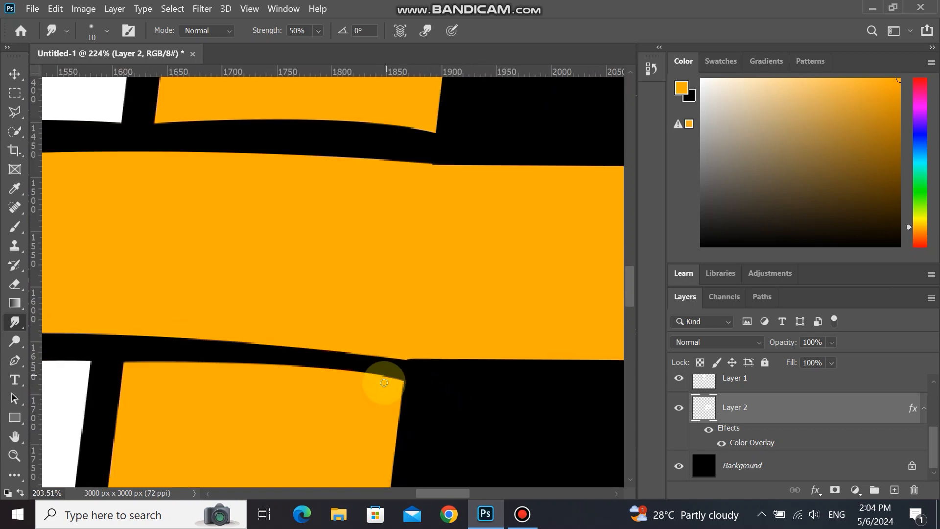
scroll(387, 373, "down", 5)
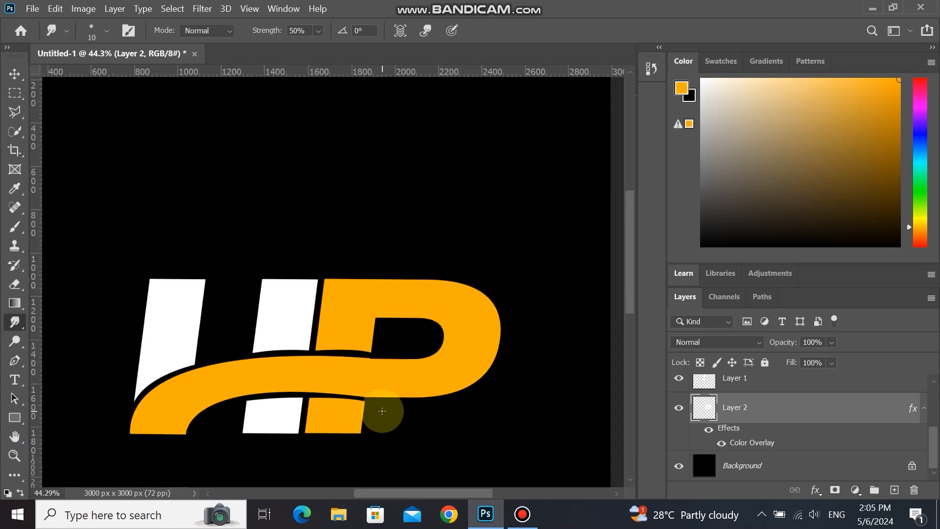
Review the whole logo and toggle the visibility of Layer 1 and Layer 2 to check which parts they hold
key("v")
scroll(342, 404, "down", 2)
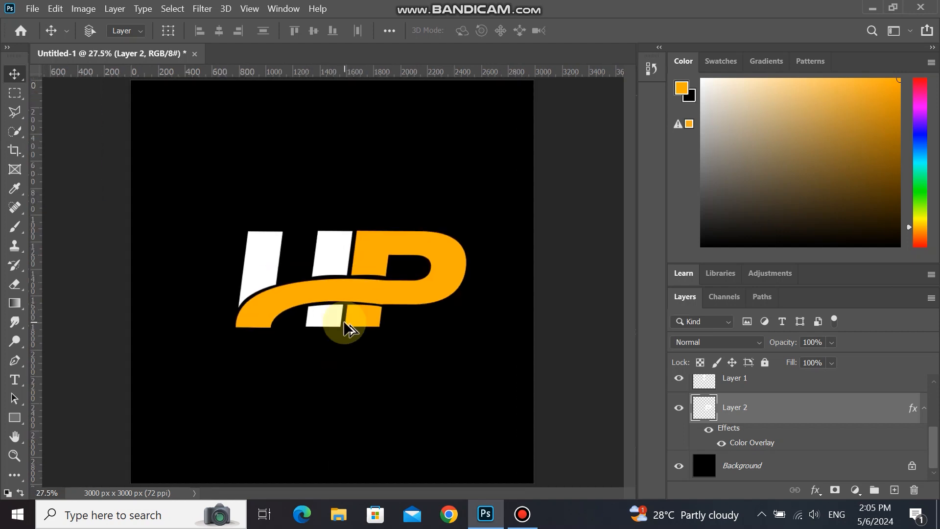
scroll(329, 341, "up", 2)
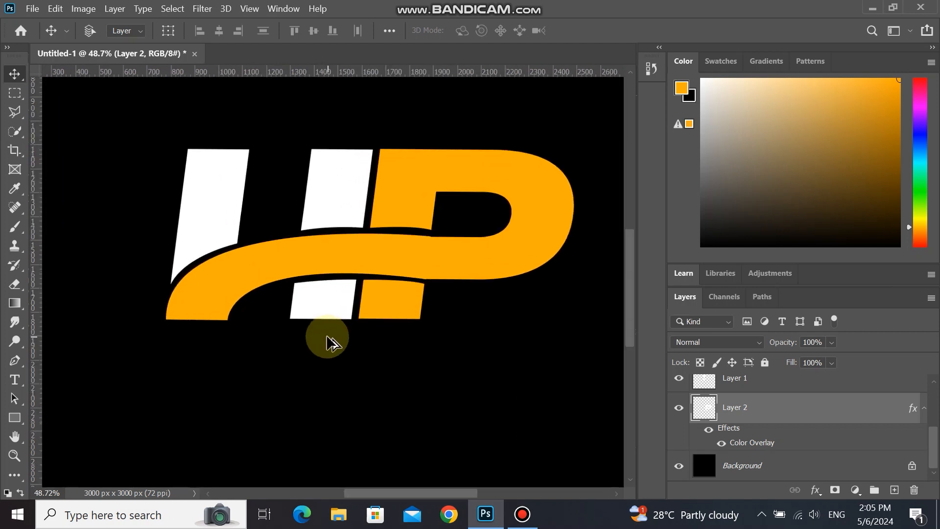
scroll(329, 341, "down", 1)
left_click(737, 387)
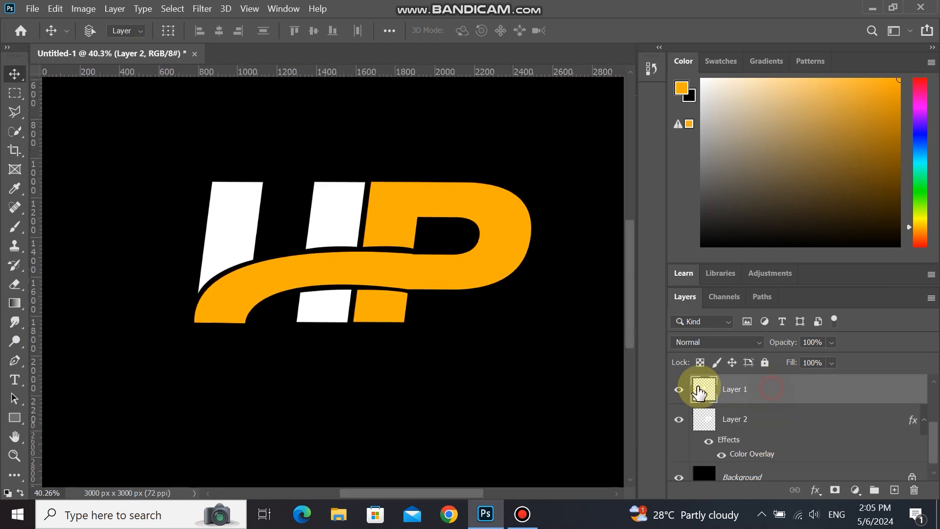
left_click(678, 389)
left_click(678, 389)
left_click(754, 419)
left_click(678, 419)
left_click(678, 419)
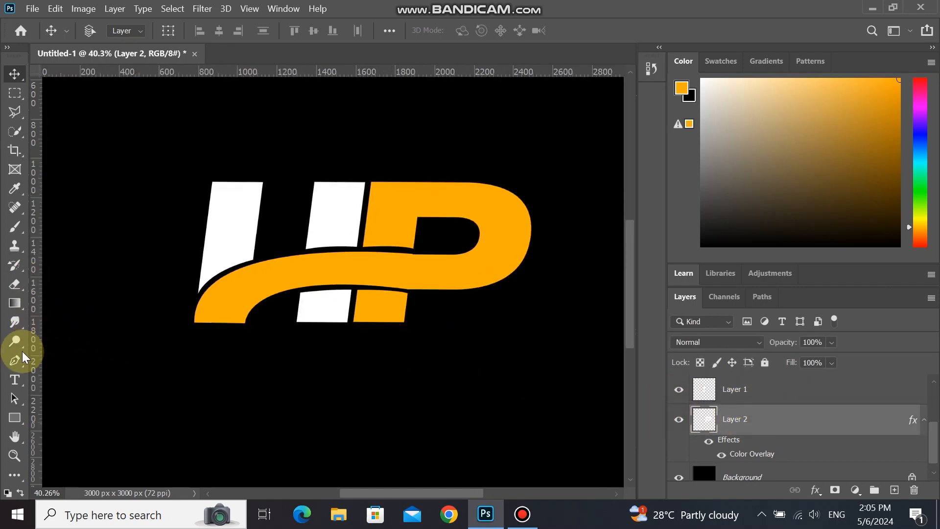
Add the text "digital 4k editz studio" below the logo at 60 pt in orange
left_click(14, 379)
left_click(206, 376)
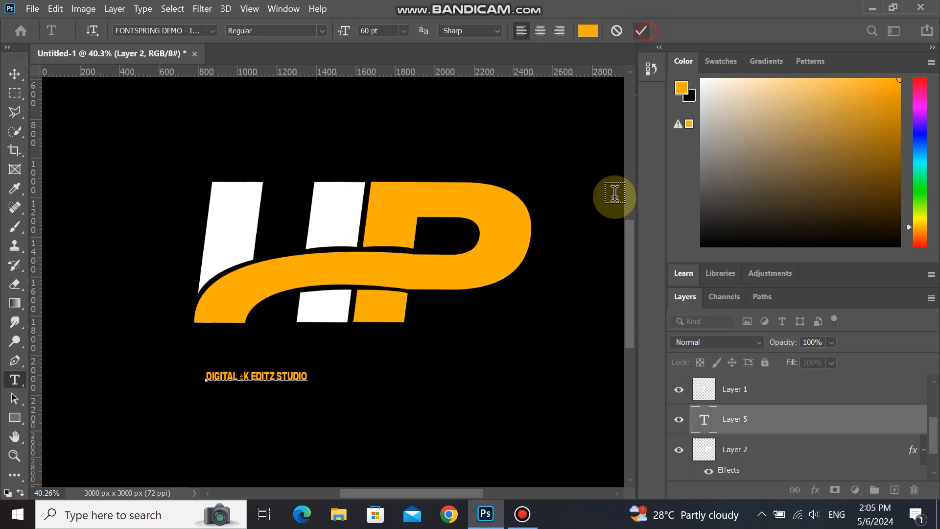
key("ctrl+Return")
Enlarge the text below the logo to about 77 pt with Free Transform
key("ctrl+t")
left_click_drag(319, 377, 338, 376)
left_click(691, 31)
Change the font of the text below the logo to Bell MT
double_click(704, 419)
left_click(212, 31)
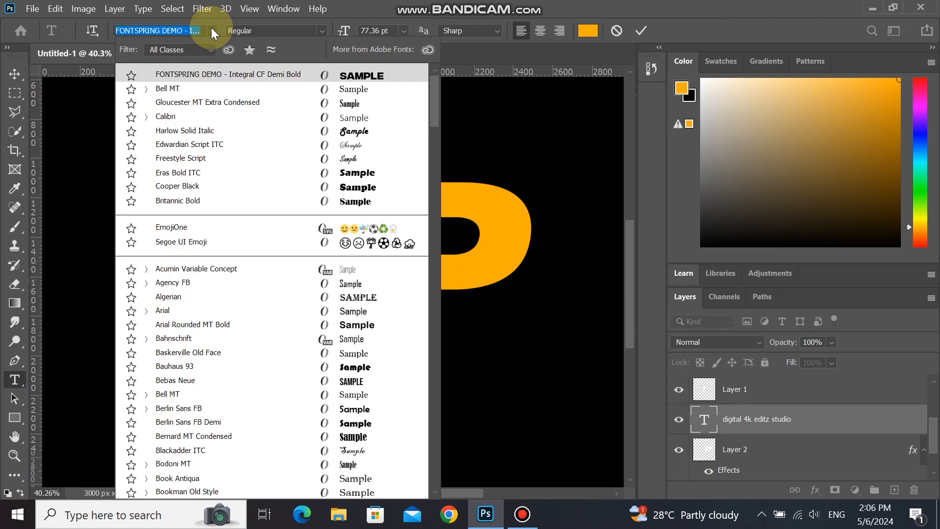
scroll(237, 230, "down", 2)
left_click_drag(434, 131, 429, 95)
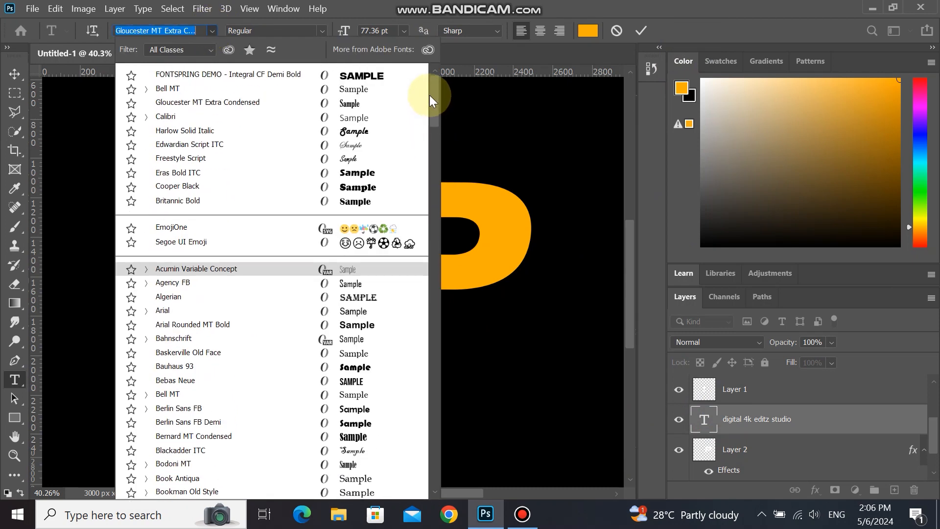
left_click(216, 86)
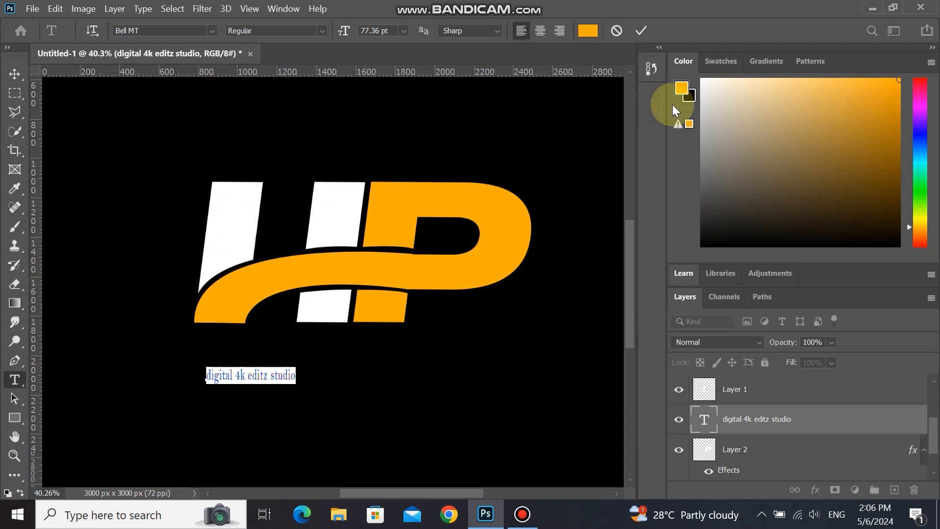
Stretch the studio text with Free Transform to about the logo's width, directly beneath the letters, at about 68 pt
left_click(642, 31)
key("ctrl+t")
mouse_move(296, 365)
left_mouse_down()
mouse_move(491, 378)
mouse_move(466, 375)
mouse_move(456, 344)
mouse_move(513, 348)
left_mouse_up()
left_click(696, 31)
scroll(498, 384, "down", 5)
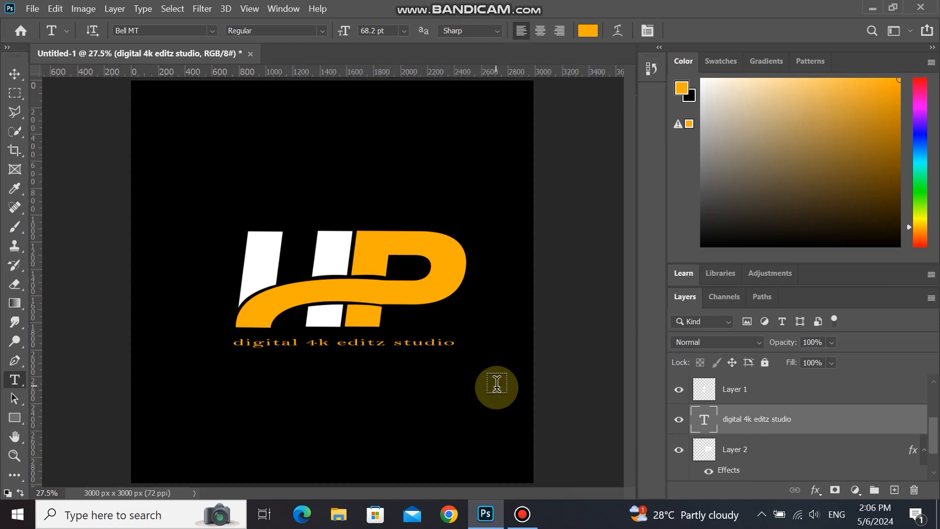
key("v")
scroll(407, 412, "down", 3)
scroll(406, 412, "up", 1)
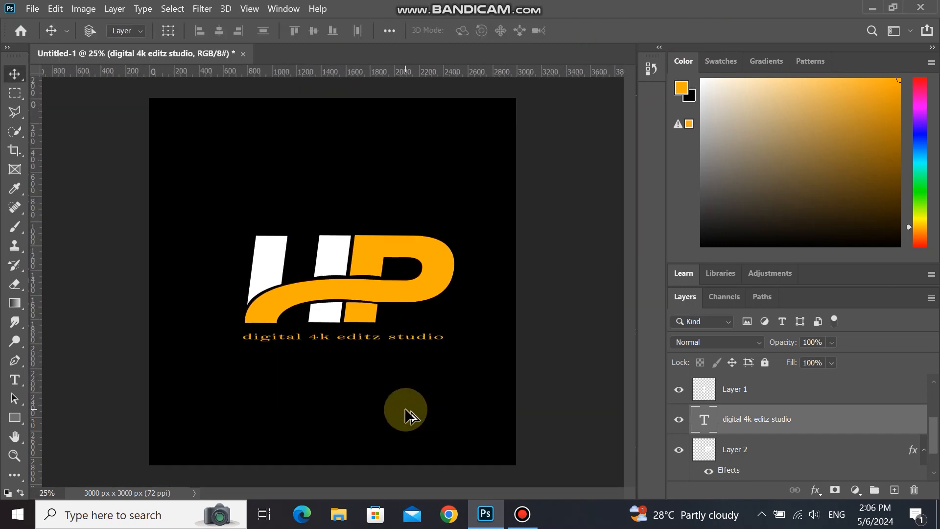
scroll(406, 412, "up", 1)
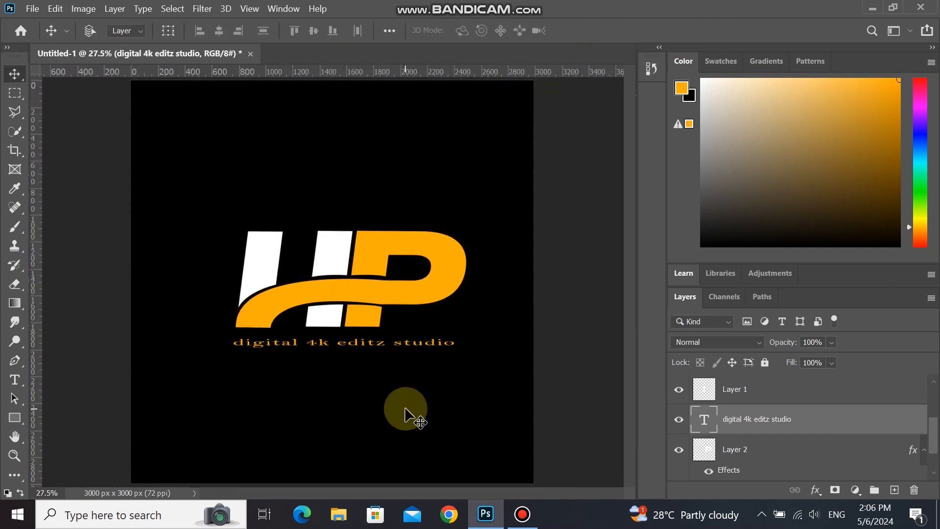
scroll(406, 413, "down", 1)
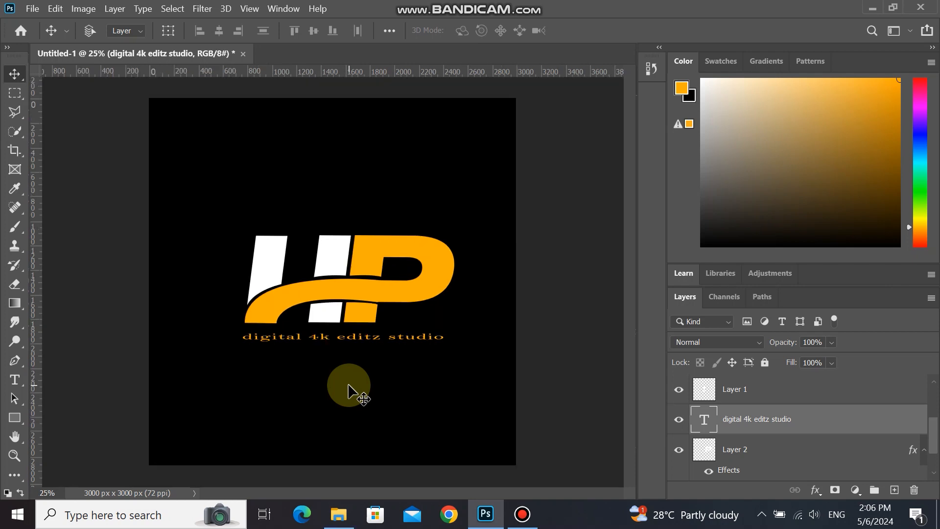
Select all the logo layers from Layer 4 down to Layer 2, including the text, and centre them horizontally on the canvas
left_click(795, 391)
scroll(935, 438, "down", 1)
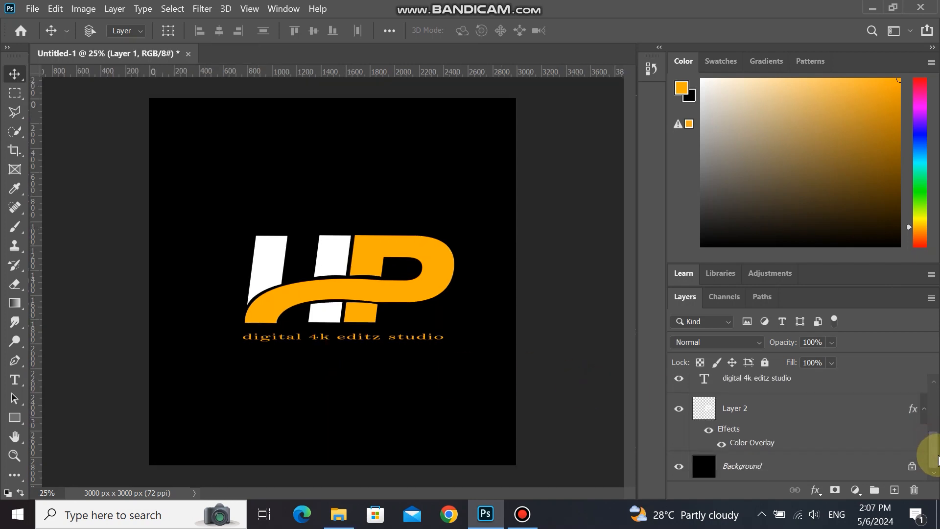
left_click(732, 414, "shift")
left_click_drag(406, 319, 395, 283)
key("ctrl+z")
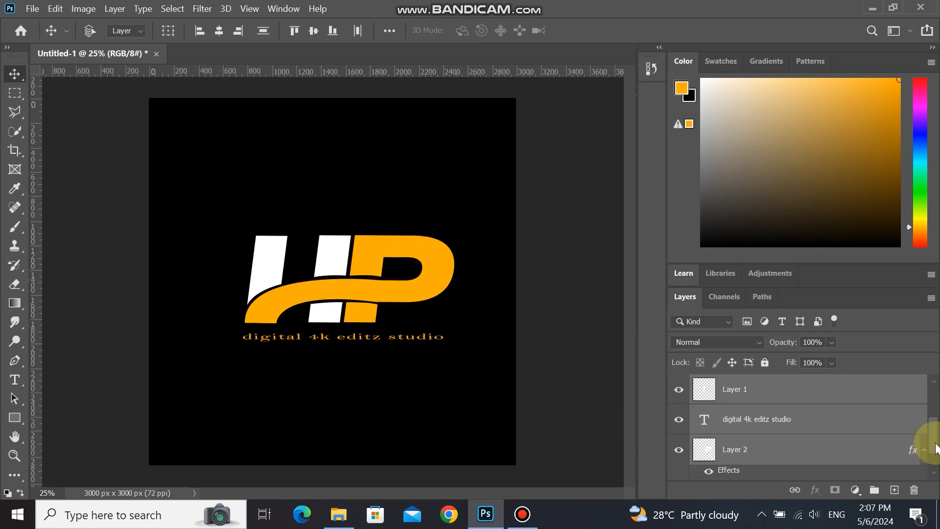
left_click_drag(934, 442, 933, 415)
scroll(923, 440, "down", 4)
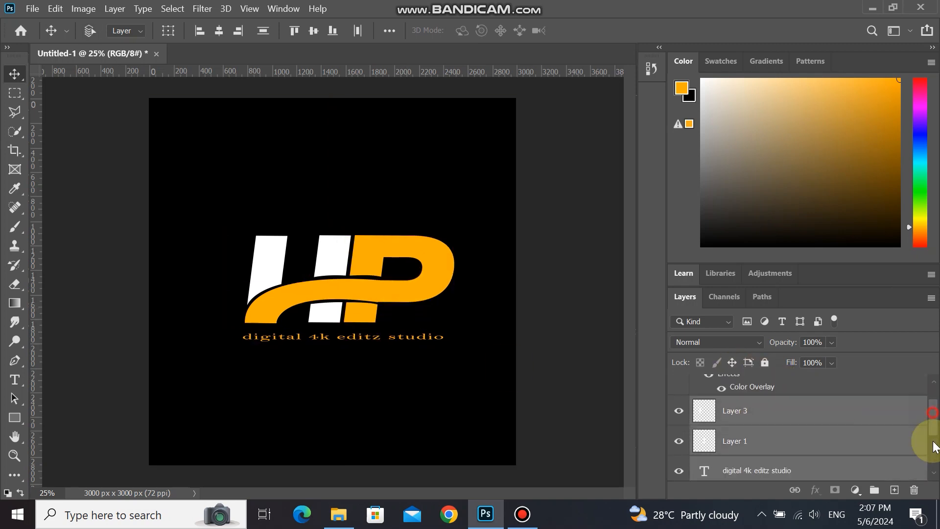
mouse_move(425, 301)
left_mouse_down()
mouse_move(404, 296)
mouse_move(414, 310)
mouse_move(409, 394)
mouse_move(410, 300)
left_mouse_up()
scroll(398, 383, "down", 2)
scroll(398, 384, "up", 4)
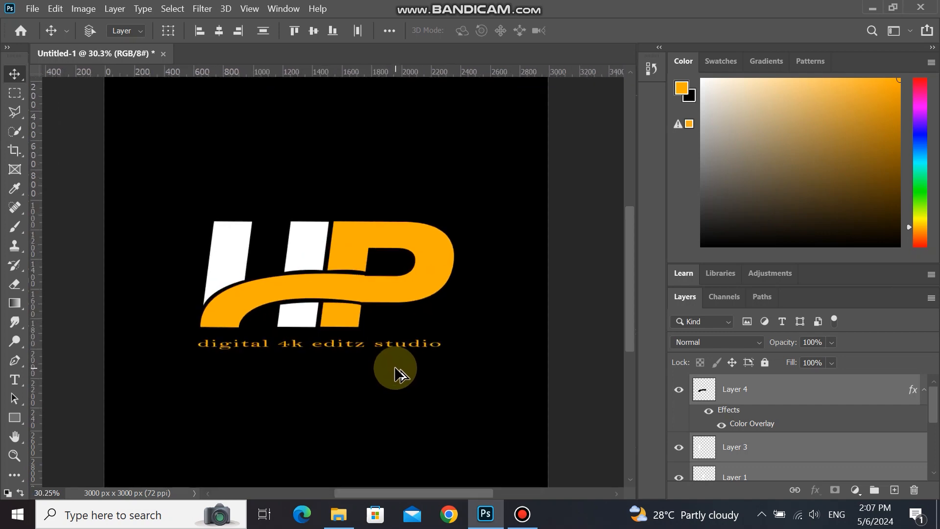
scroll(398, 373, "down", 1)
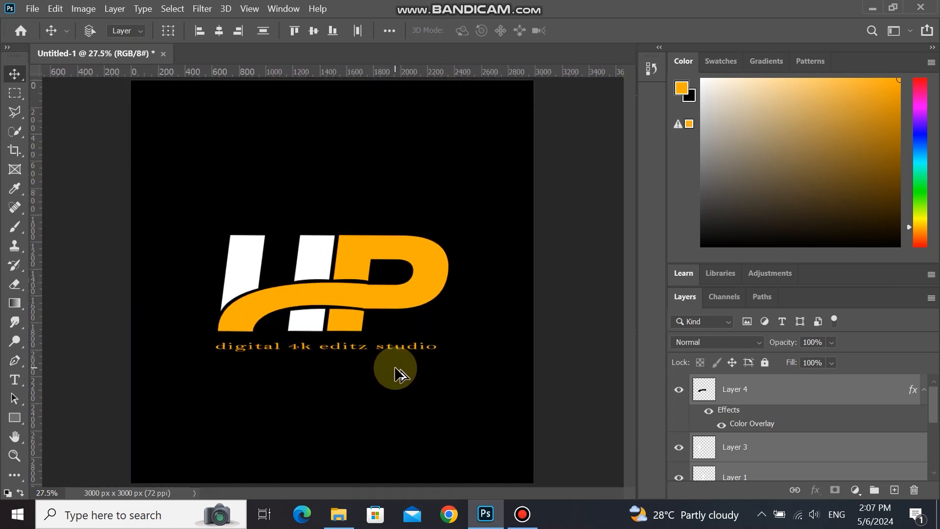
scroll(398, 373, "up", 1)
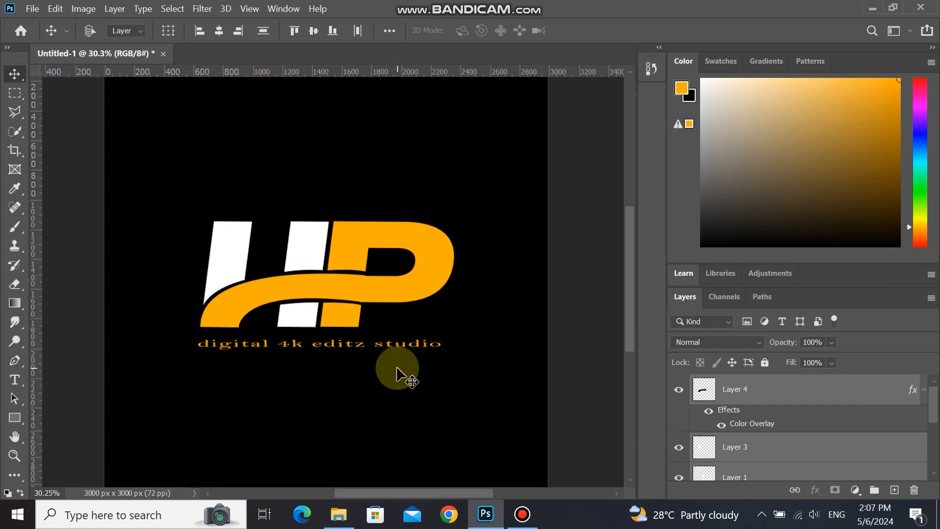
Stamp all visible layers into a new merged layer above Layer 4 and toggle its visibility
mouse_move(933, 416)
left_mouse_down()
mouse_move(936, 461)
mouse_move(932, 398)
left_mouse_up()
key("ctrl+shift+alt+e")
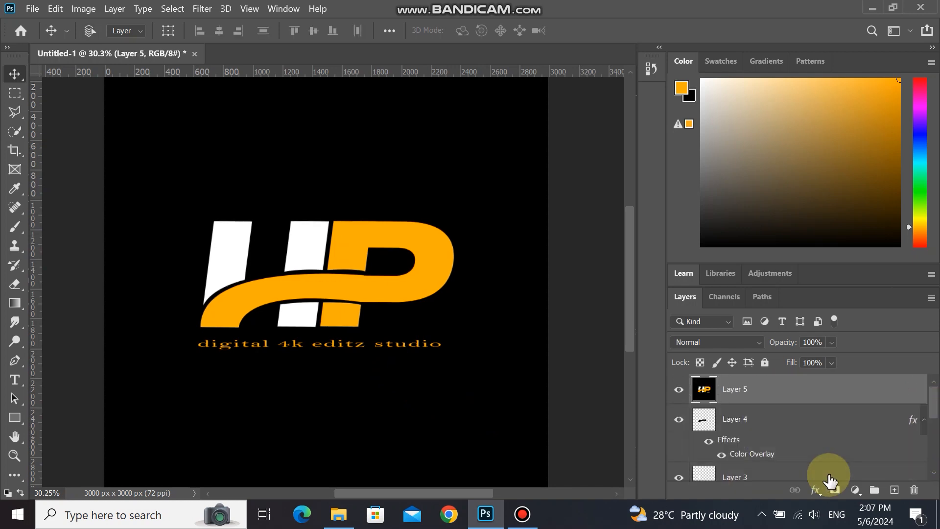
left_click(679, 390)
left_click(678, 390)
Shift the merged layer on the canvas and toggle the Background's visibility to check for transparency around the logo
left_click_drag(373, 289, 377, 308)
scroll(365, 359, "down", 1)
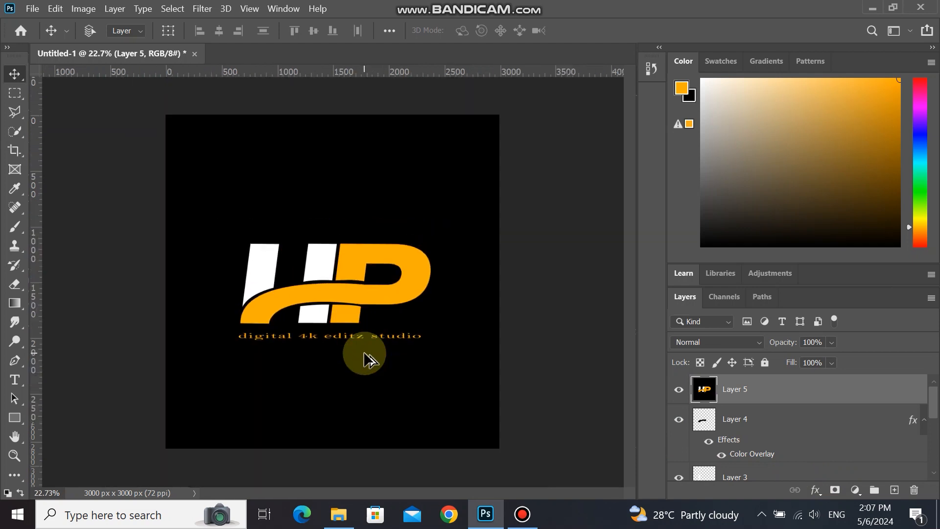
scroll(365, 359, "up", 1)
scroll(744, 431, "down", 3)
left_click(679, 465)
scroll(428, 389, "down", 1)
mouse_move(424, 386)
left_mouse_down()
mouse_move(397, 382)
mouse_move(426, 384)
mouse_move(418, 392)
left_mouse_up()
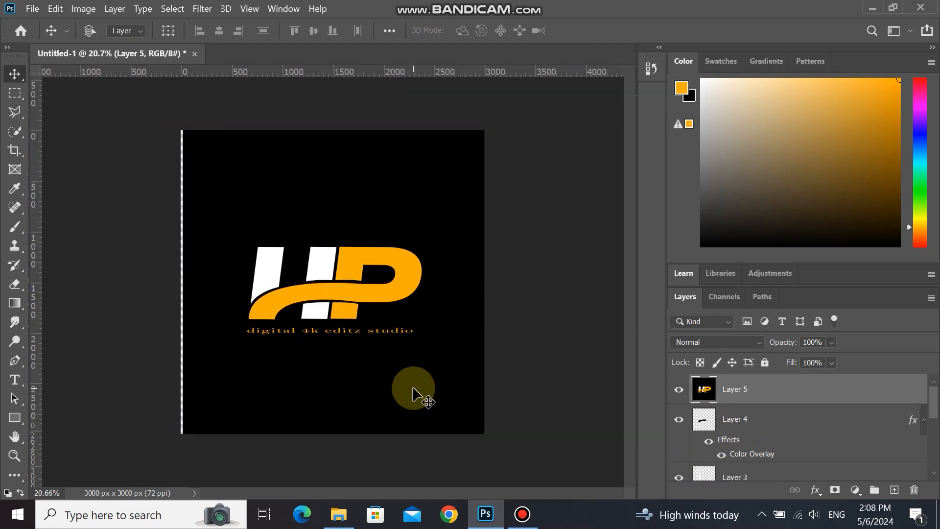
scroll(415, 393, "down", 1)
scroll(416, 394, "up", 1)
scroll(695, 448, "down", 1)
scroll(694, 443, "down", 4)
left_click(681, 464)
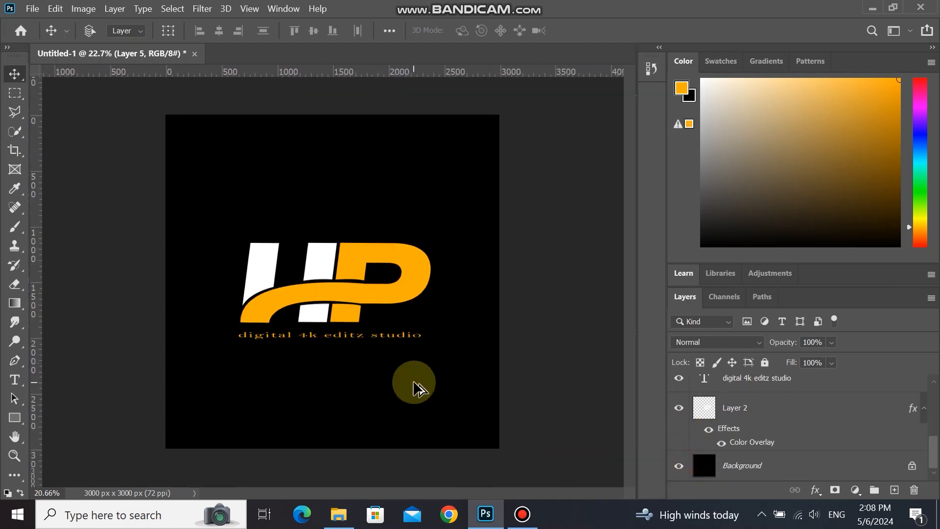
scroll(417, 388, "up", 1)
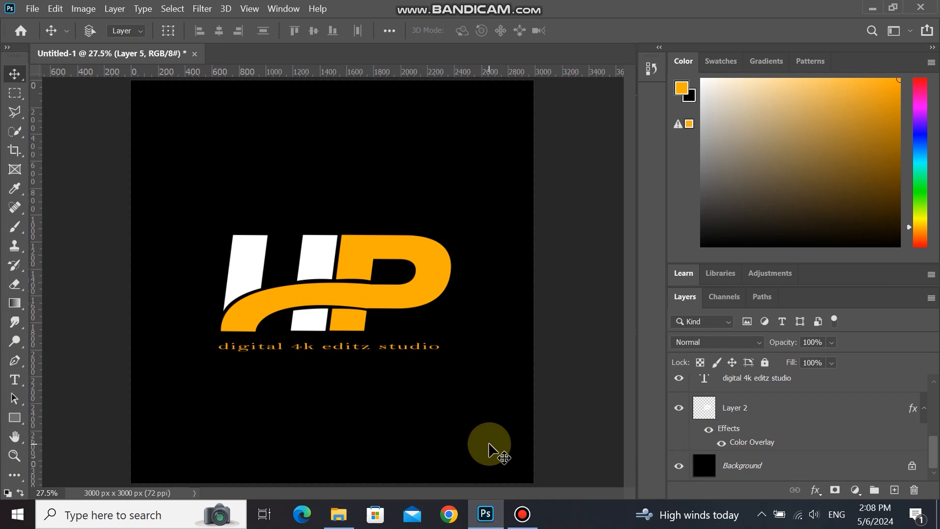
scroll(488, 448, "down", 1)
Delete the merged layer and hide the Background layer to leave the logo on transparency
left_click(676, 466)
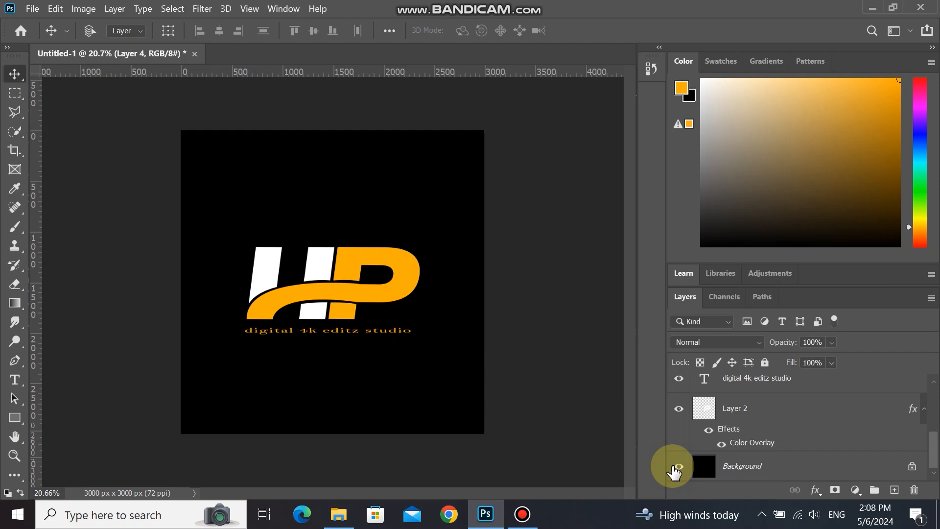
left_click(675, 466)
left_click(675, 466)
left_click(677, 472)
Save the transparent logo on the computer as a PNG named "logo" on New Volume (D:), using the large file size option
key("ctrl+s")
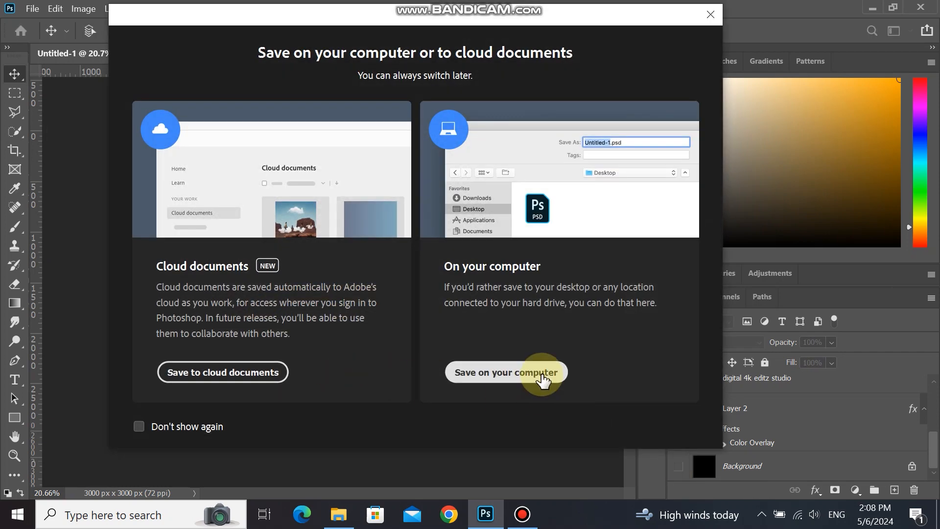
left_click(542, 378)
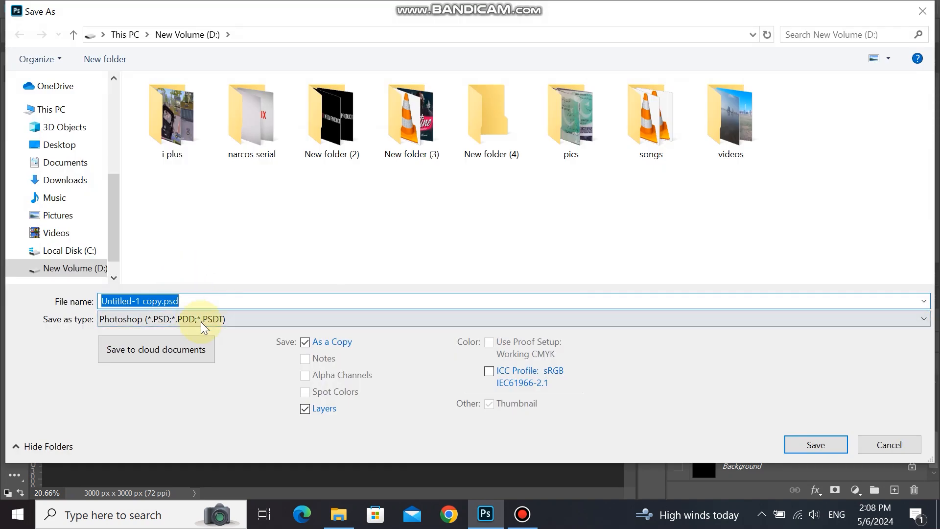
left_click(198, 319)
left_click(216, 254)
left_click(392, 301)
type("scscsclogo")
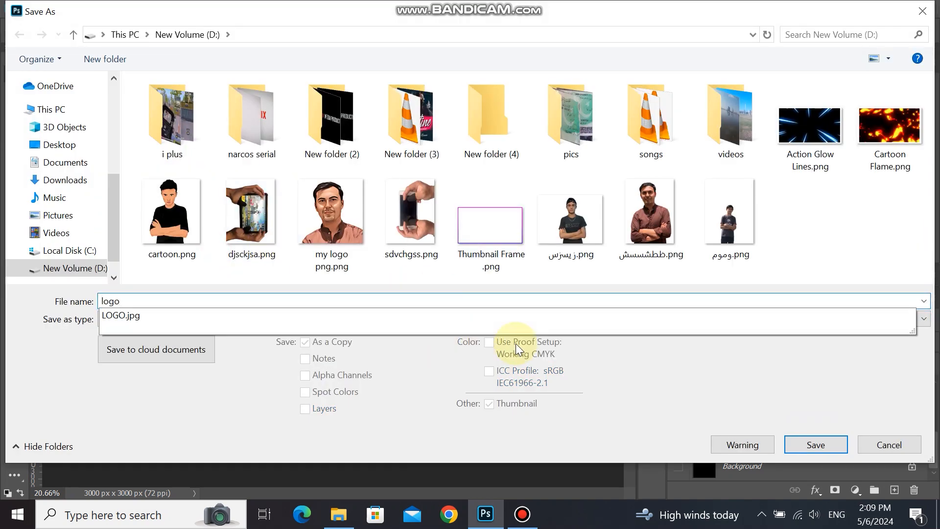
left_click(559, 357)
left_click(814, 444)
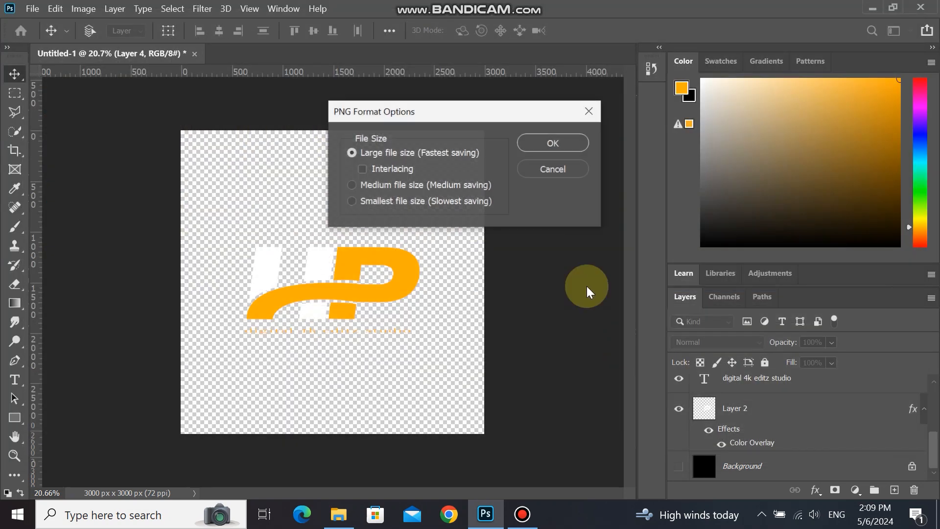
left_click(571, 142)
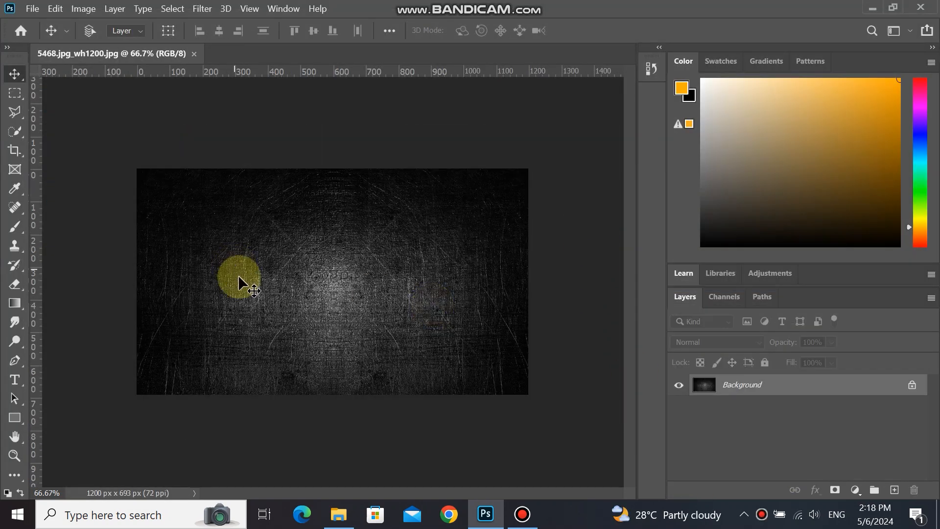
Place the saved logo PNG as an embedded image on the dark textured background and scale it to about 42.8% width and 40.25% height
left_click(32, 9)
left_click(198, 284)
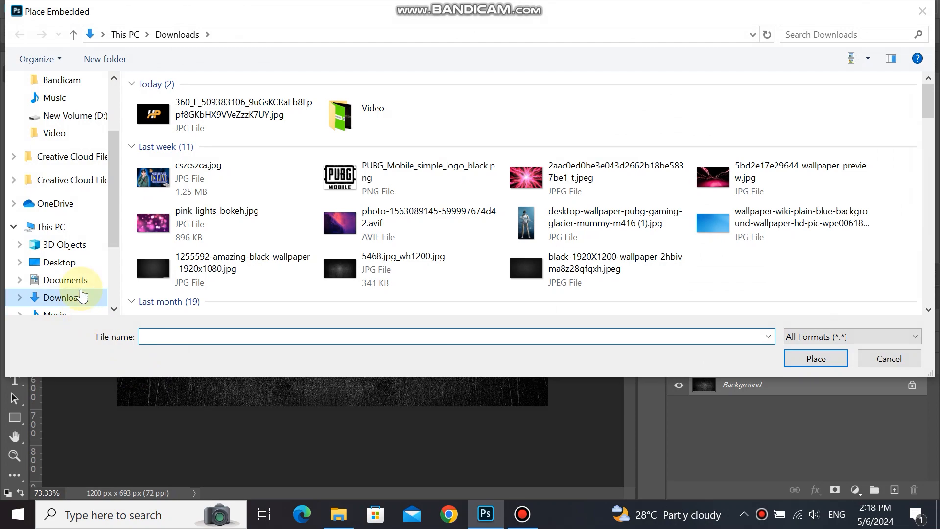
left_click(82, 292)
scroll(415, 281, "down", 15)
double_click(329, 146)
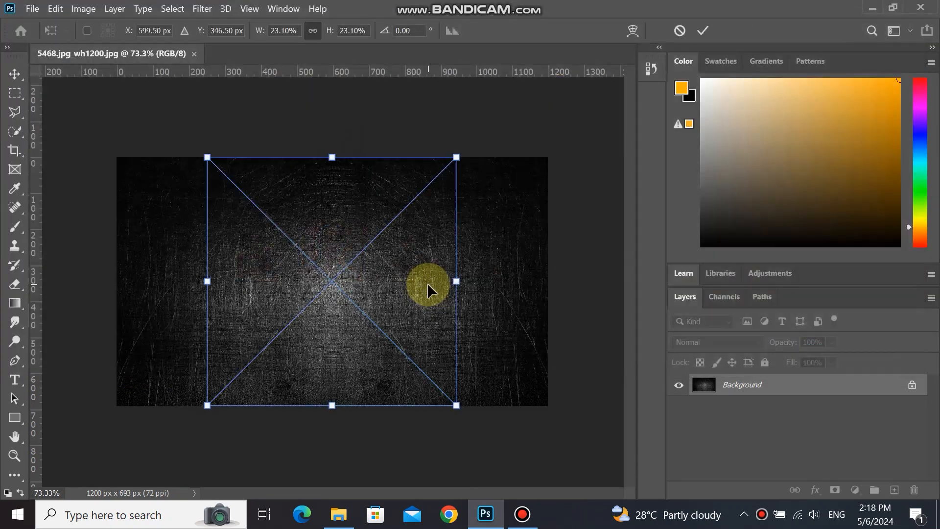
left_click_drag(456, 157, 565, 64)
left_click_drag(392, 307, 395, 295)
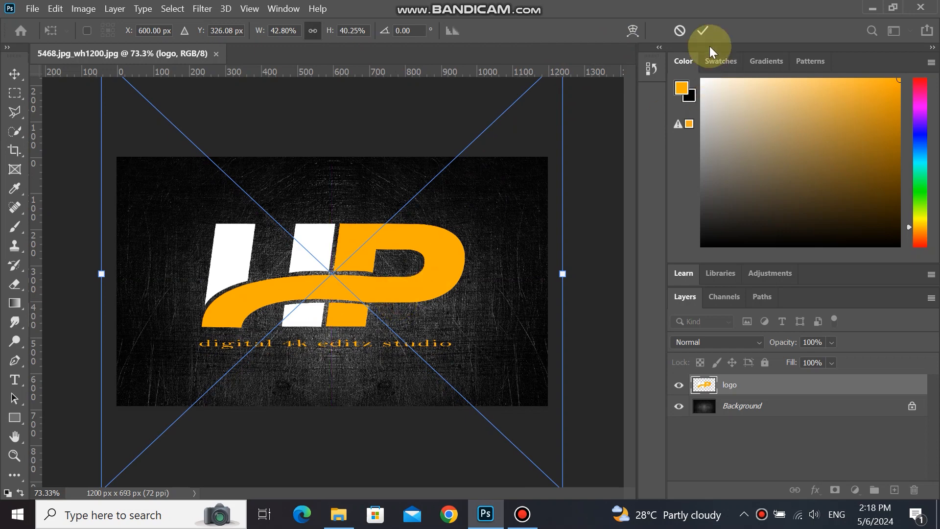
left_click(703, 31)
Apply a Perspective transform that narrows the placed logo's right side, and move the logo left to the middle of the background
scroll(468, 254, "down", 2)
key("ctrl+t")
right_click(430, 259)
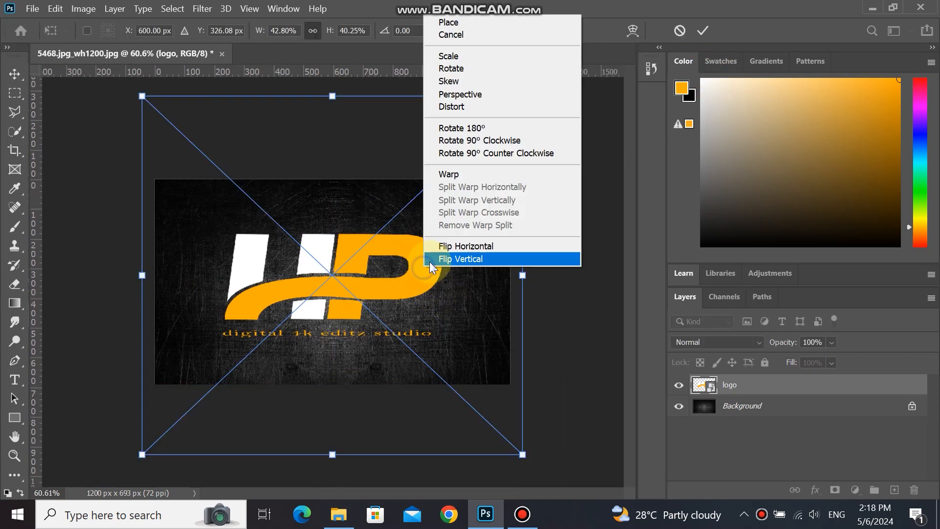
left_click(470, 94)
left_click_drag(522, 97, 539, 180)
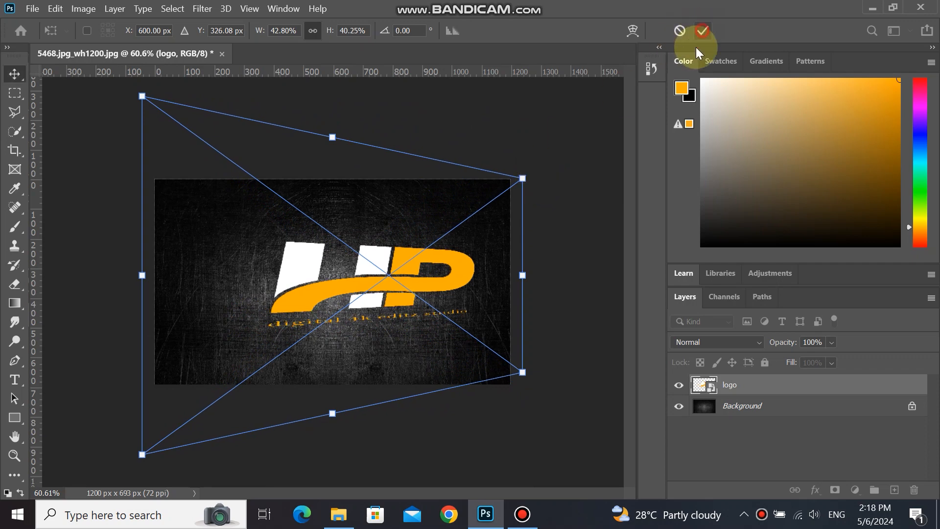
left_click(703, 30)
scroll(440, 375, "down", 2)
scroll(413, 371, "up", 5)
left_click_drag(448, 309, 383, 312)
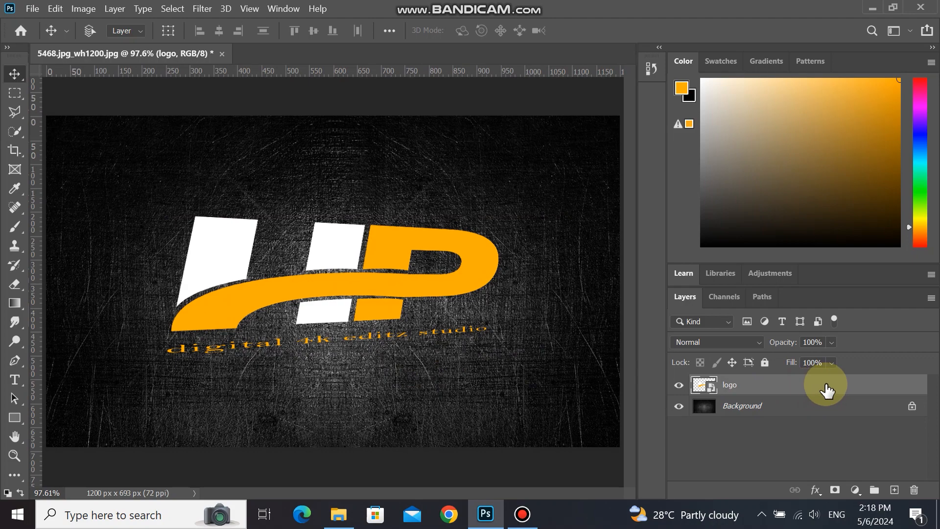
Add a Drop Shadow layer style to the placed logo, keeping its preset settings
double_click(850, 385)
left_click(568, 405)
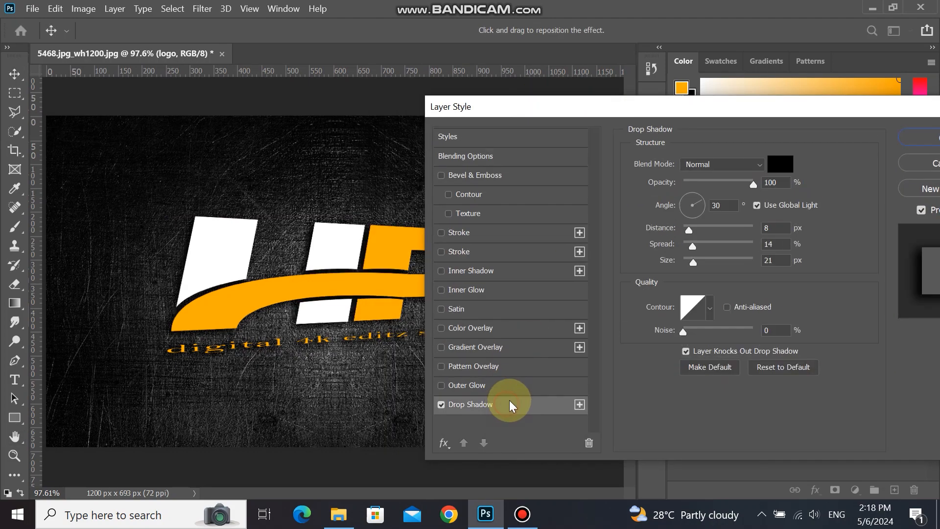
left_click_drag(607, 110, 679, 116)
left_click_drag(852, 117, 663, 125)
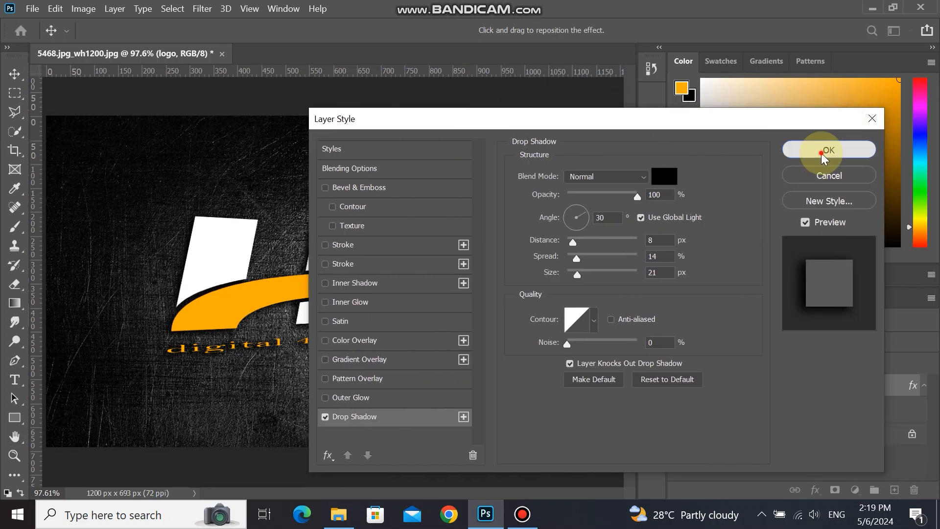
left_click(823, 154)
scroll(414, 383, "down", 1)
scroll(414, 387, "down", 1)
scroll(413, 388, "up", 3)
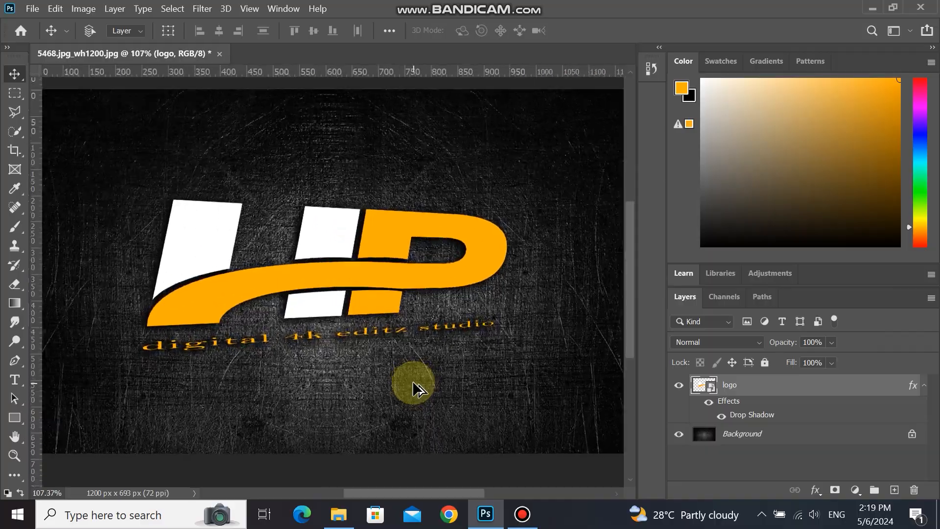